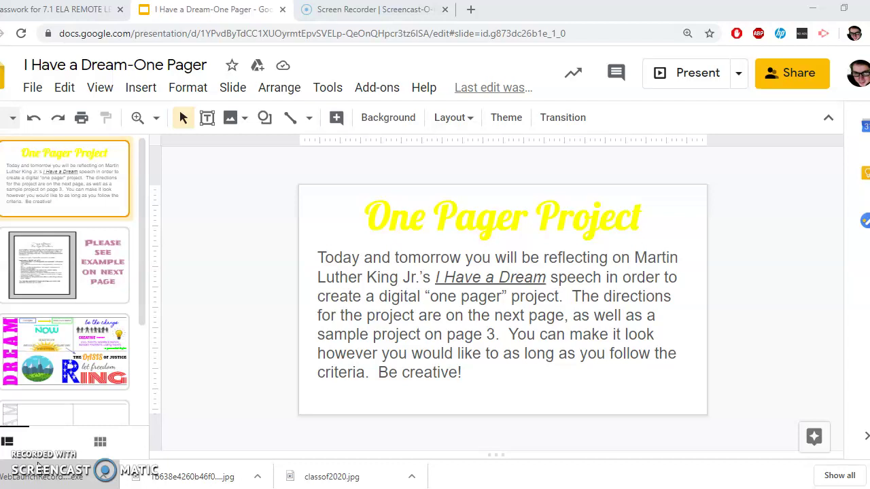
Step: Bring up the one-pager directions slide from the filmstrip
left_click(58, 192)
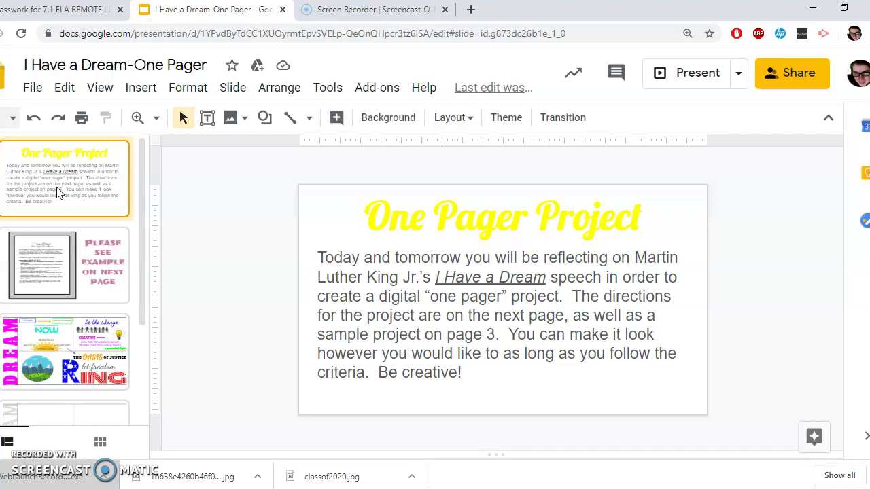
left_click(88, 258)
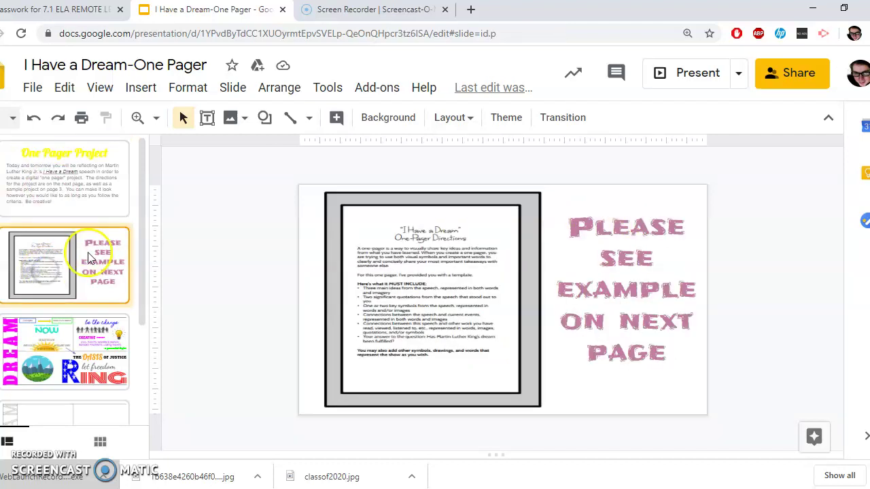
left_click(138, 223)
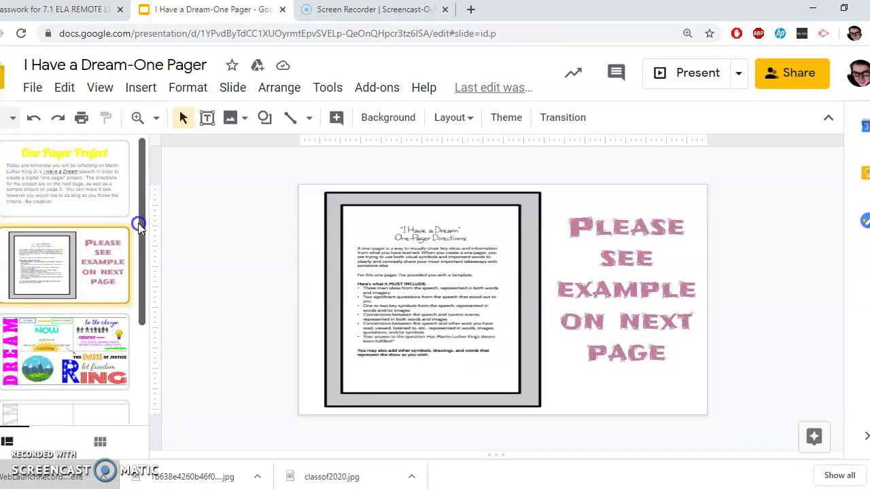
left_click_drag(138, 222, 134, 270)
Step: Step through the sample one-pager and blank DREAM template to the One-Pager Rubric slide
left_click(87, 278)
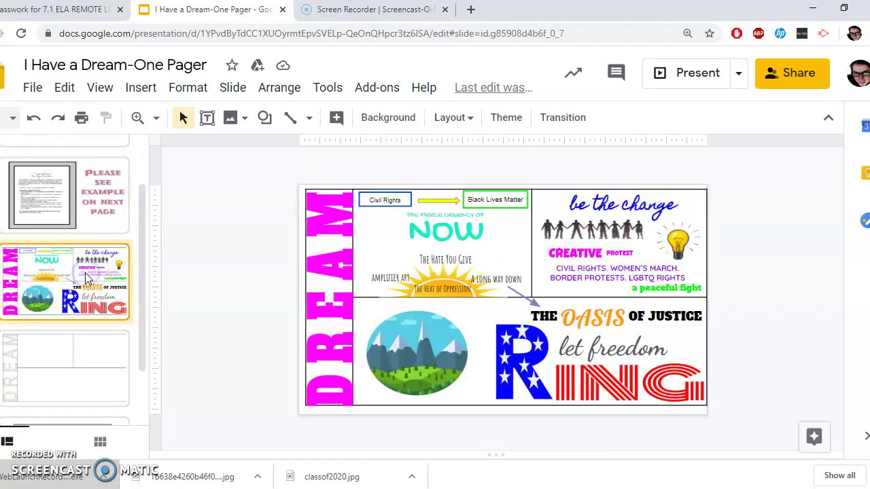
left_click(141, 227)
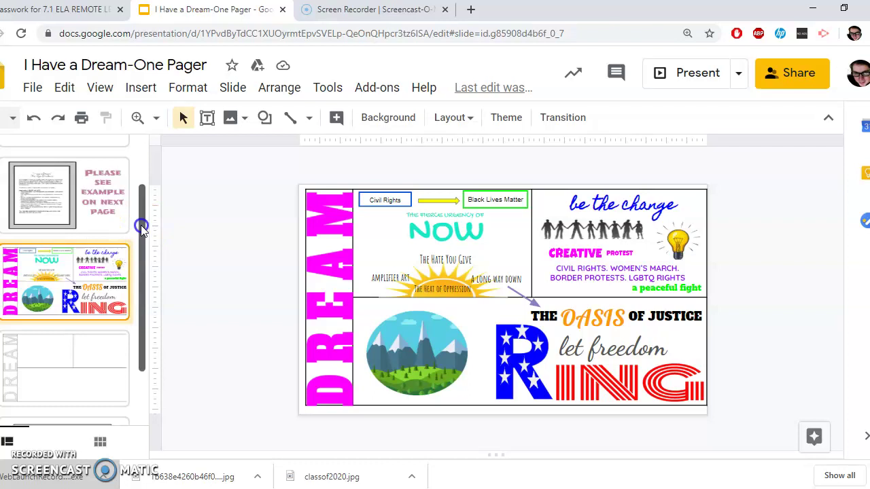
left_click_drag(141, 226, 131, 287)
left_click(88, 291)
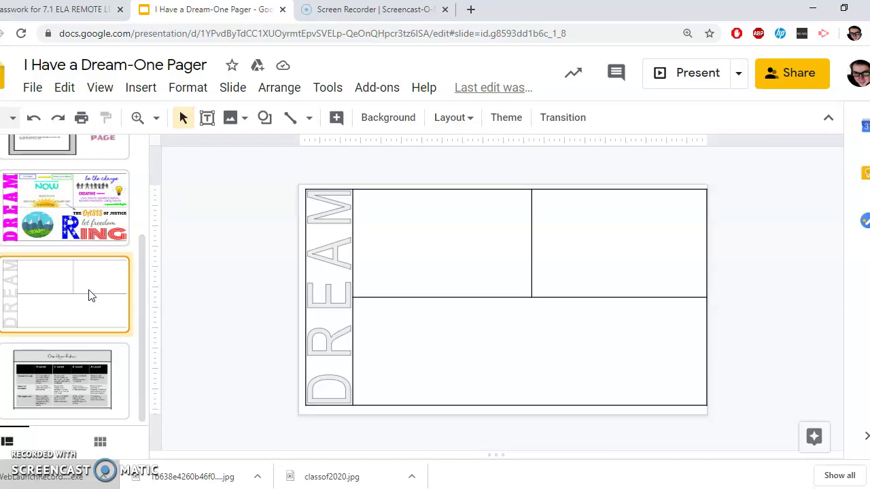
left_click(75, 367)
left_click(167, 329)
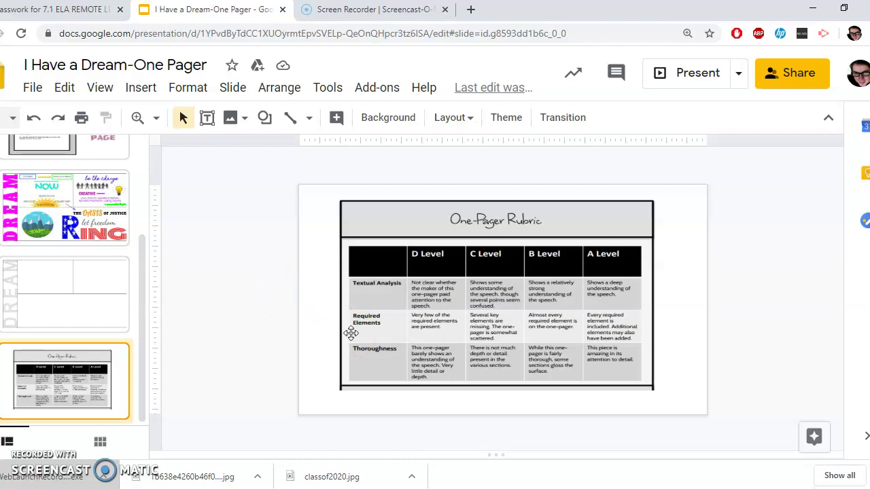
Step: Zoom the rubric slide to 100%
left_click(231, 308)
left_click(231, 231)
left_click(182, 119)
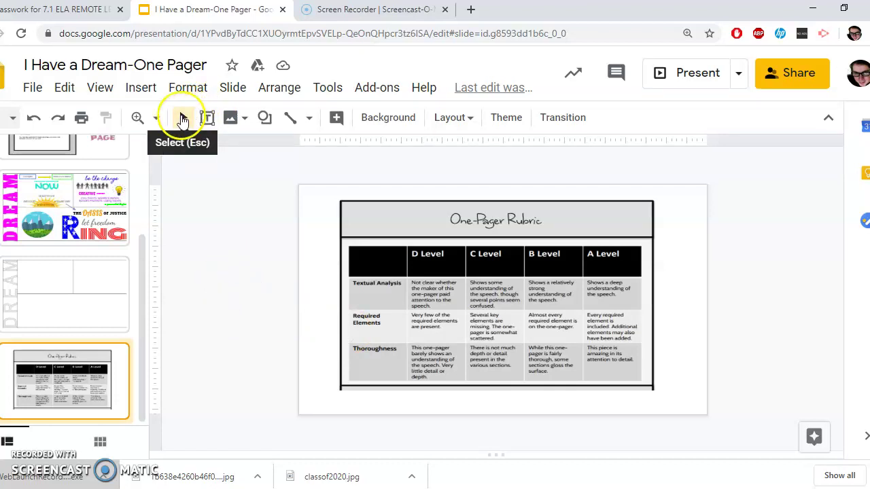
left_click(155, 118)
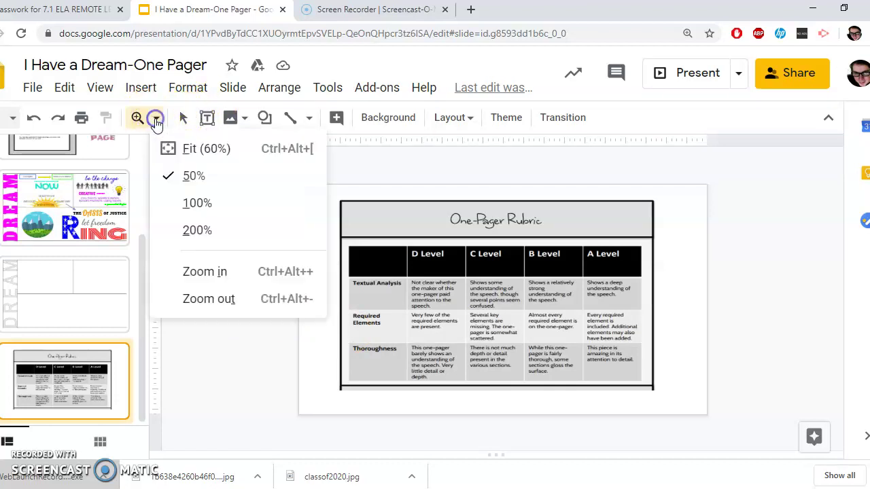
left_click(198, 204)
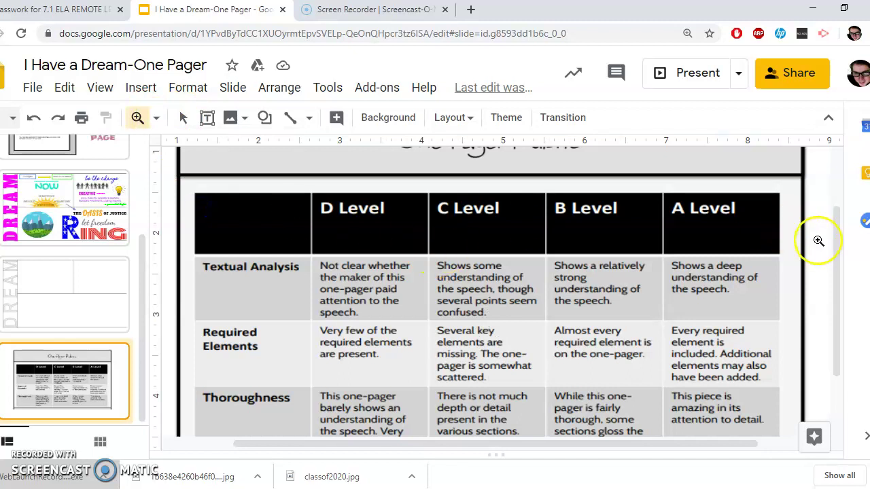
Step: Scroll across the enlarged rubric, then scroll the filmstrip back to the first slide
left_click_drag(835, 245, 840, 227)
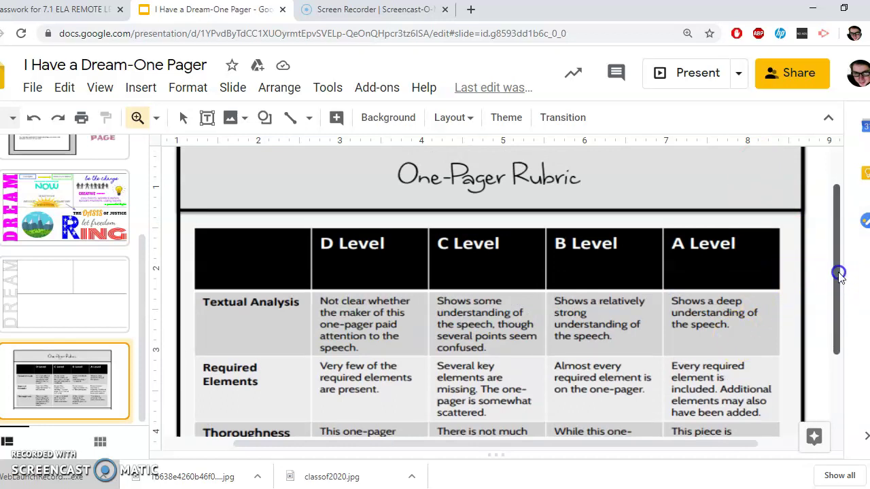
left_click_drag(838, 274, 694, 175)
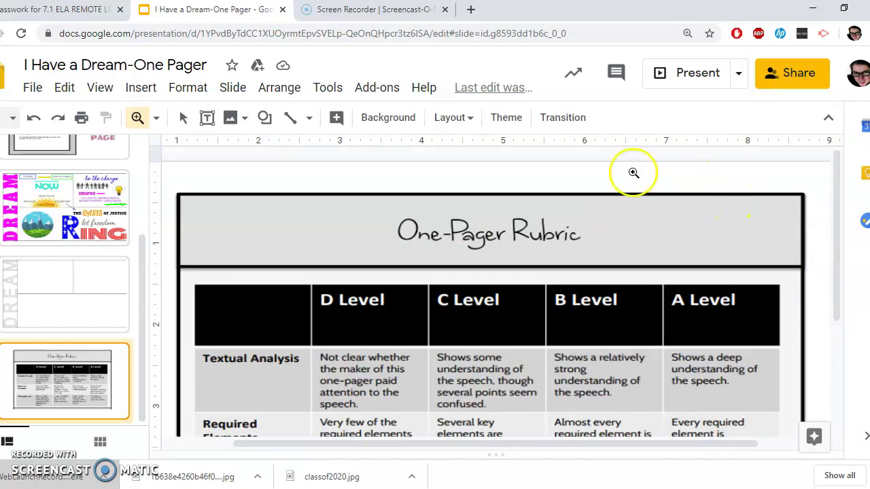
left_click_drag(140, 267, 155, 149)
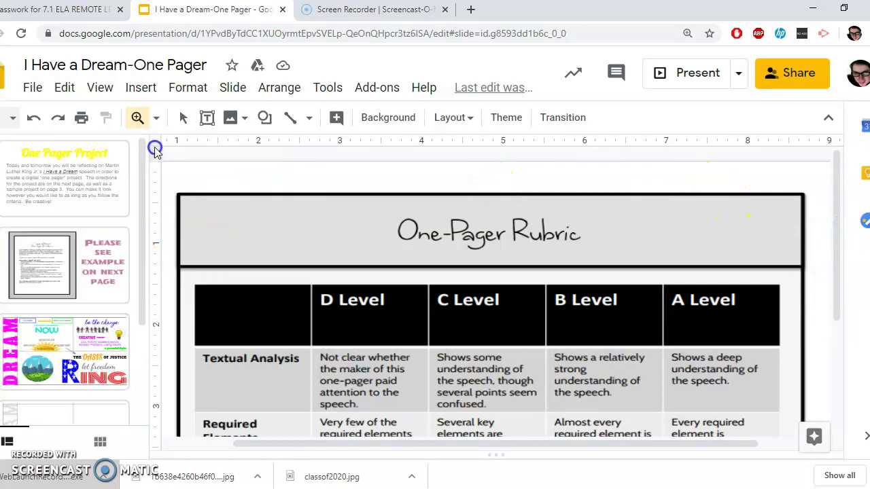
Step: Return to the One Pager Project slide and magnify it to 200%
left_click(72, 158)
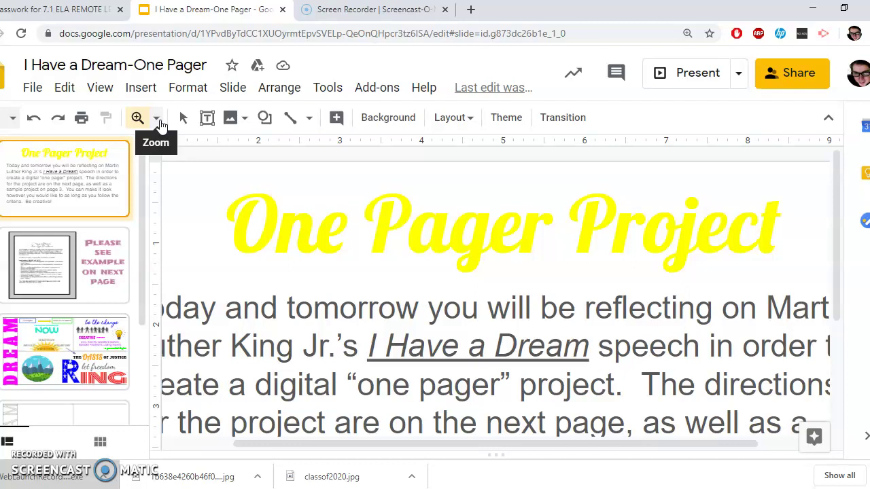
left_click_drag(168, 124, 136, 121)
left_click(157, 123)
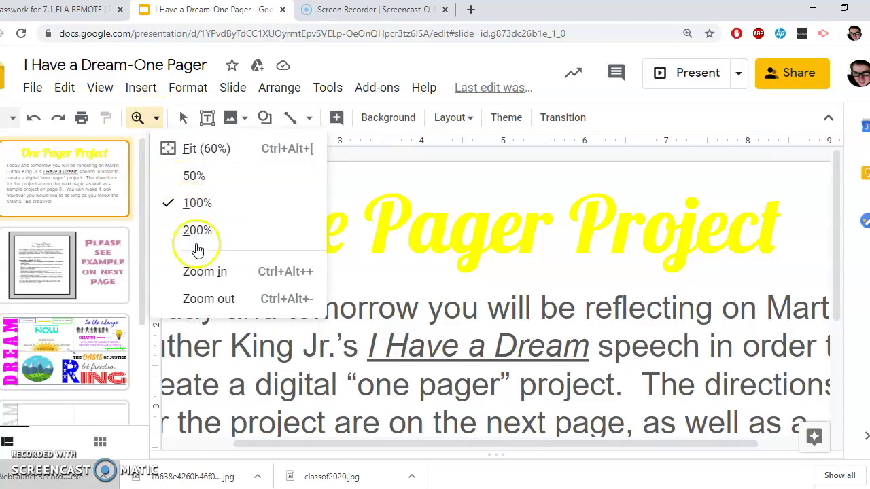
left_click(201, 273)
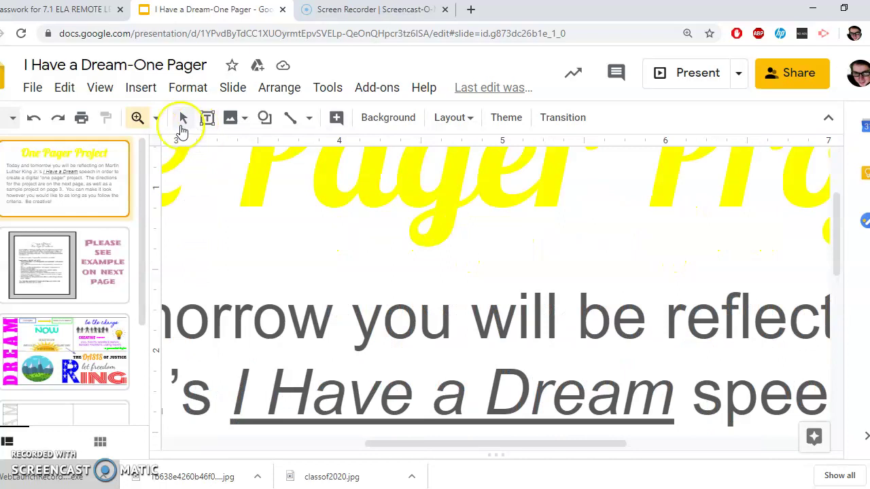
left_click(240, 199)
Step: Shrink the view to 50%, then fit the whole slide to the editing area
left_click(156, 121)
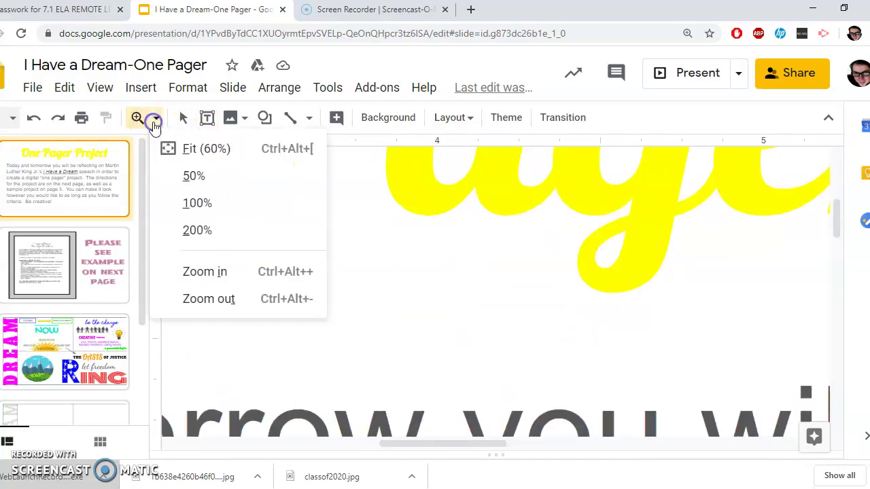
left_click(194, 176)
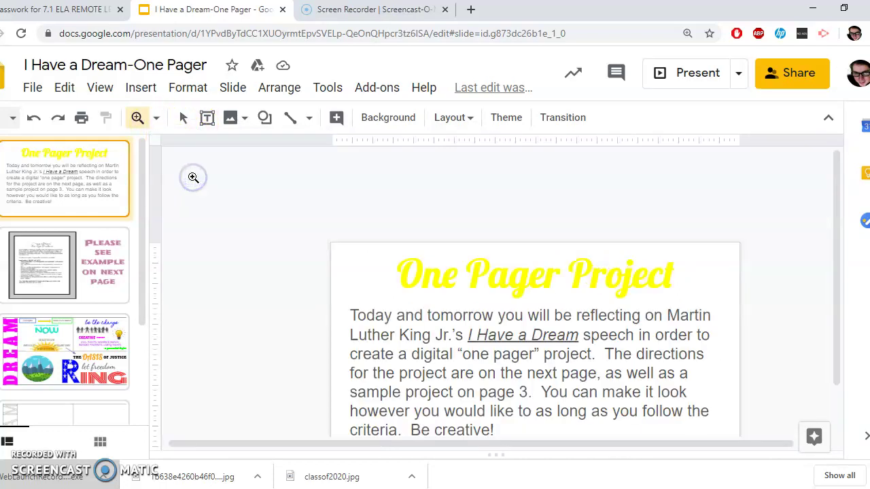
left_click(155, 120)
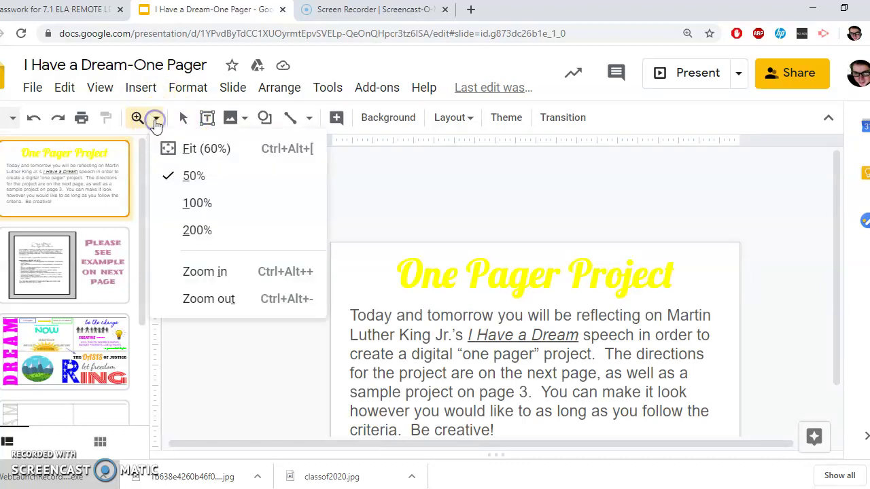
left_click(195, 150)
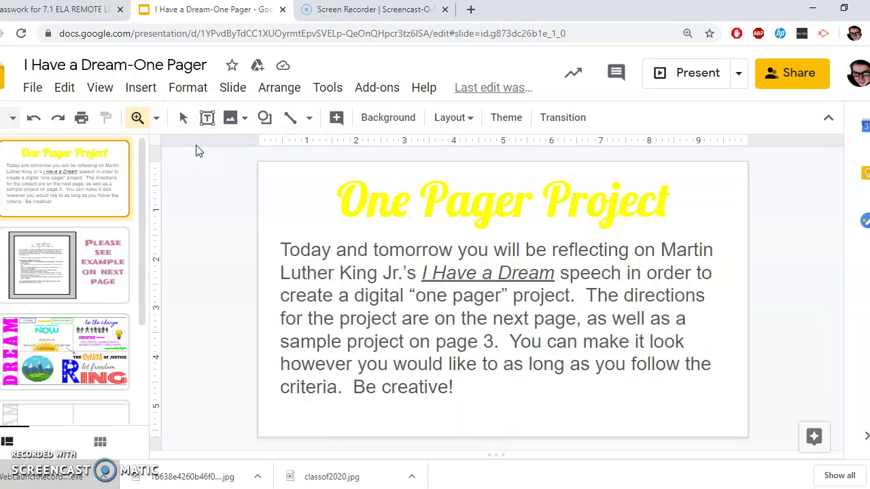
left_click(138, 117)
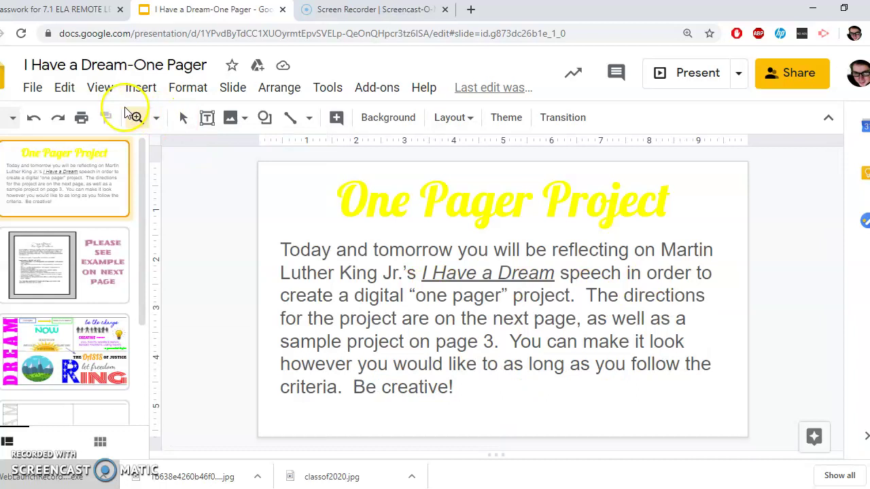
left_click(182, 119)
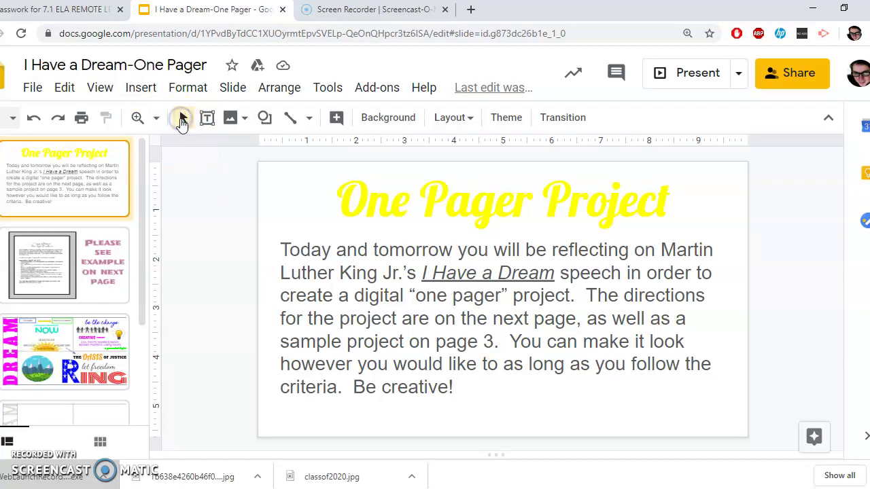
double_click(310, 271)
left_click(311, 270)
left_click_drag(310, 271, 466, 282)
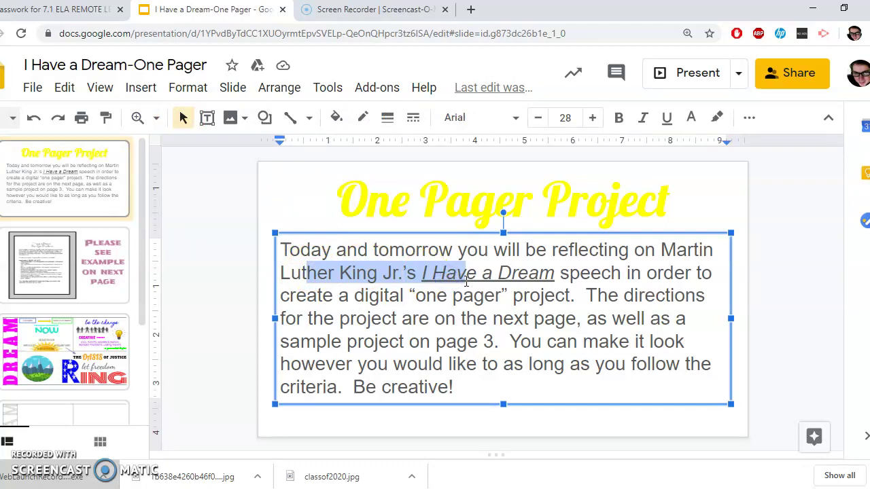
left_click(334, 248)
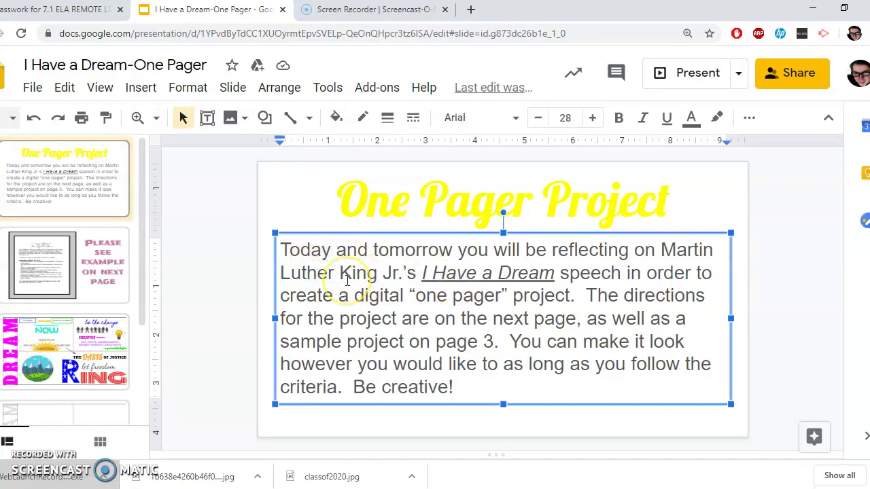
key("BackSpace")
key("BackSpace")
type("ay")
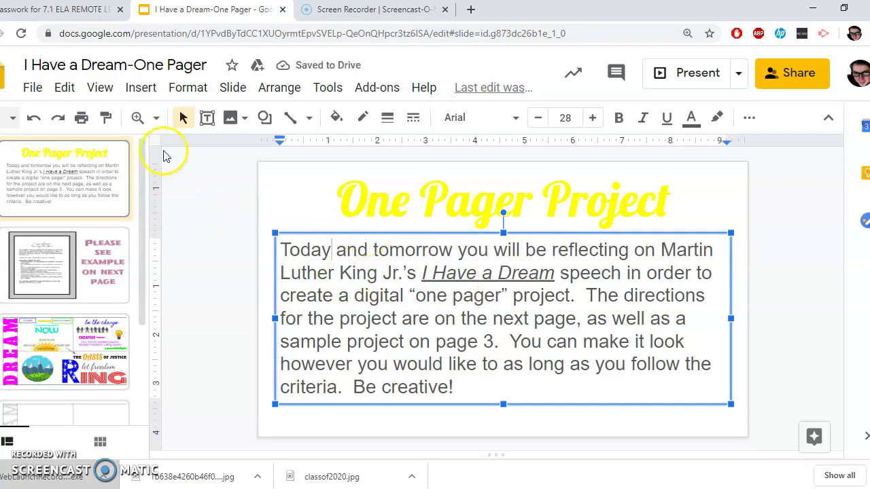
left_click(136, 118)
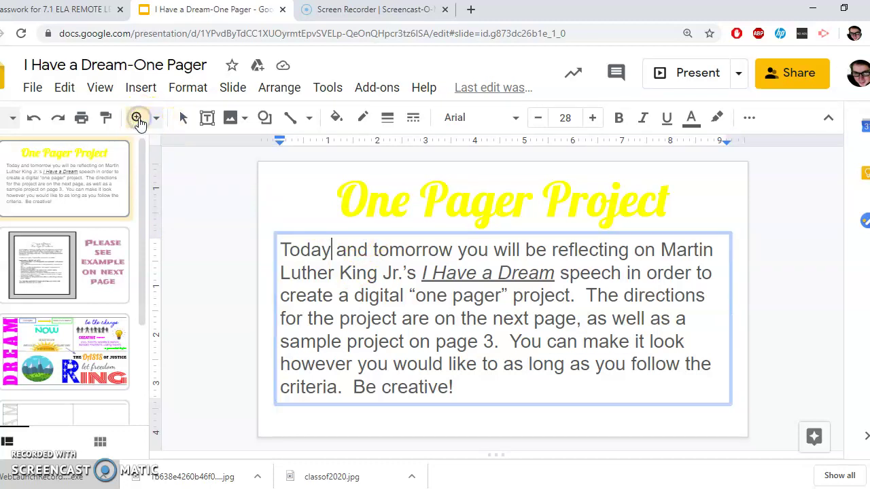
left_click(156, 119)
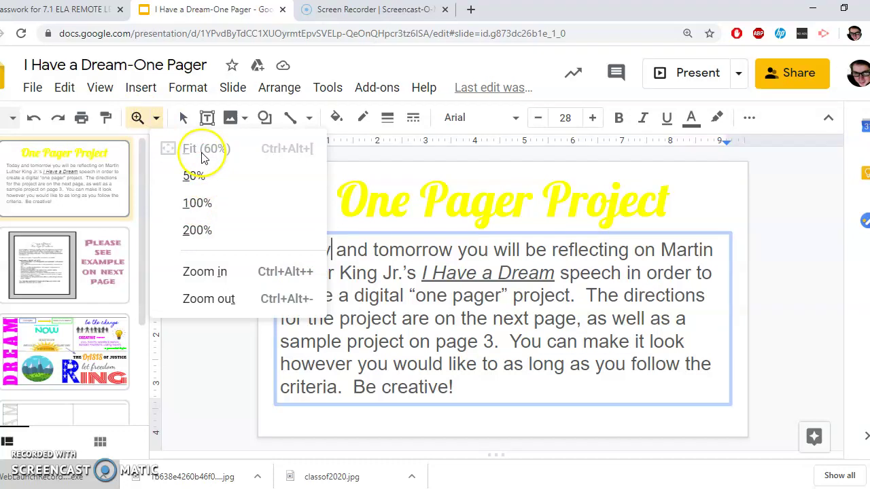
left_click(196, 203)
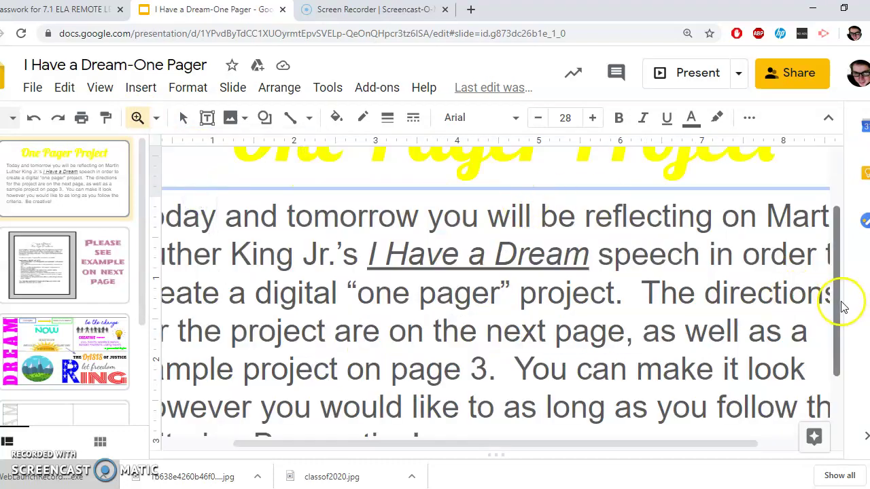
left_click_drag(842, 306, 843, 374)
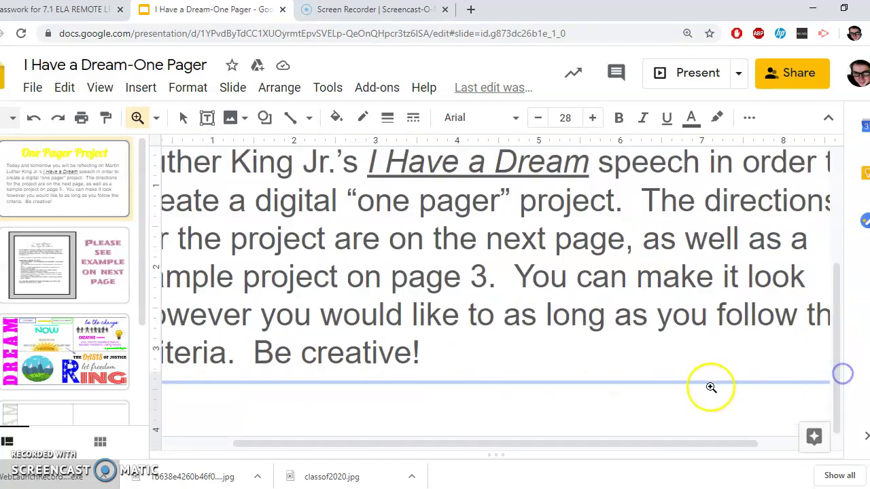
left_click_drag(670, 443, 525, 440)
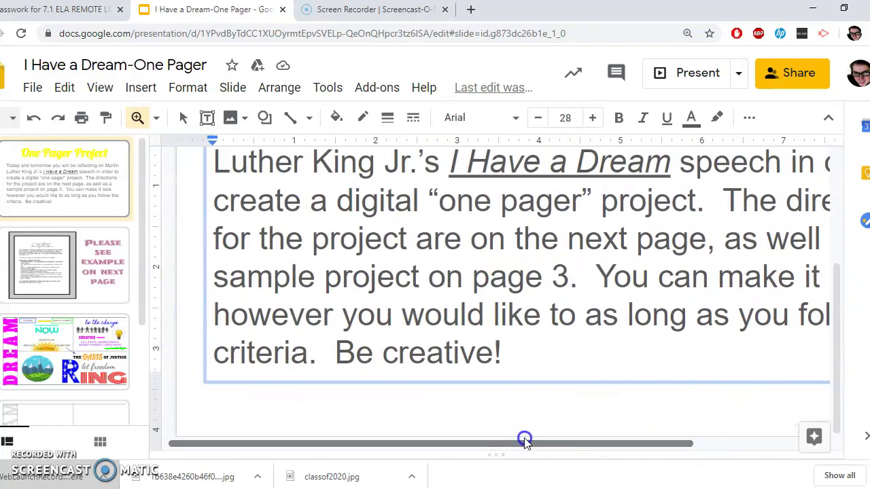
left_click_drag(844, 334, 852, 197)
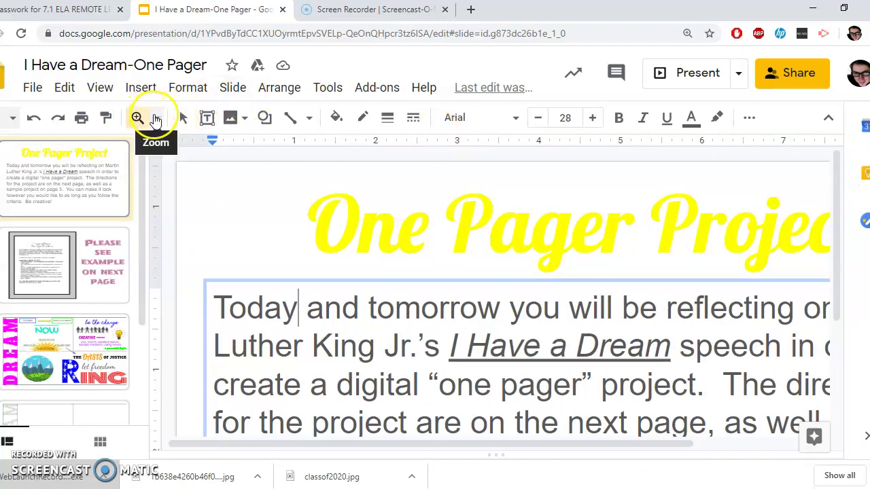
left_click(155, 120)
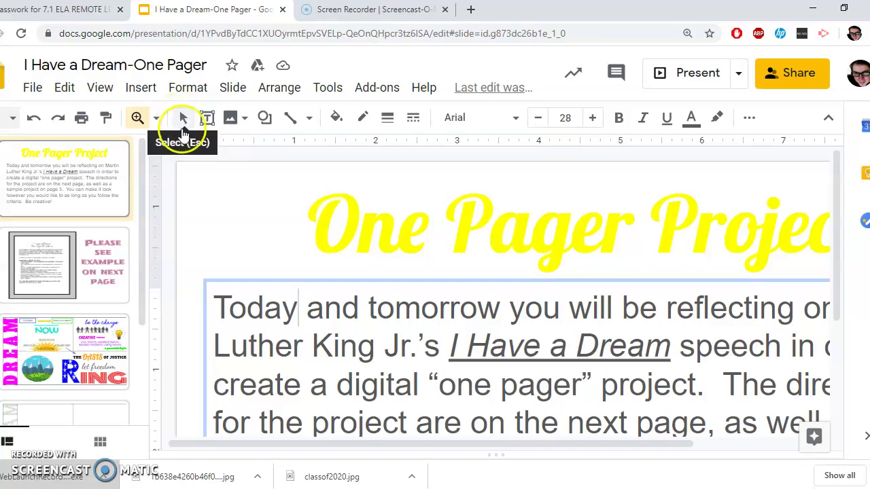
left_click(183, 119)
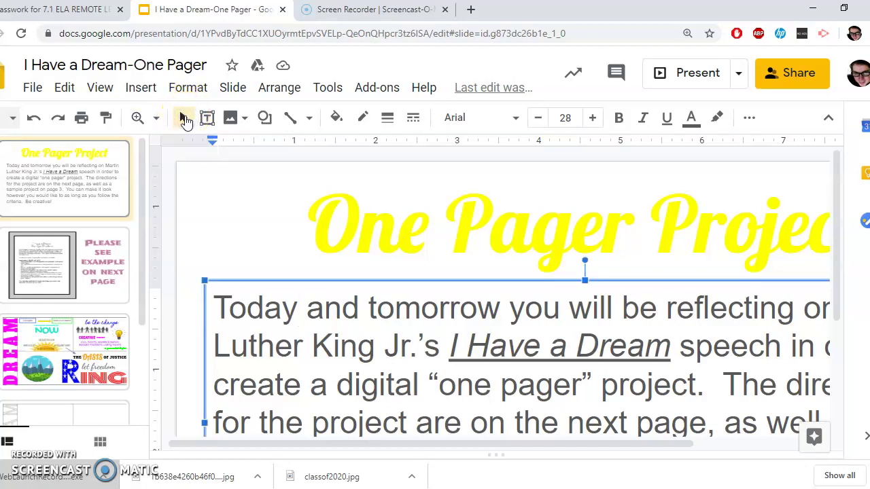
Step: Show the second slide's One-Pager Directions and scroll down through what it must include
left_click(59, 266)
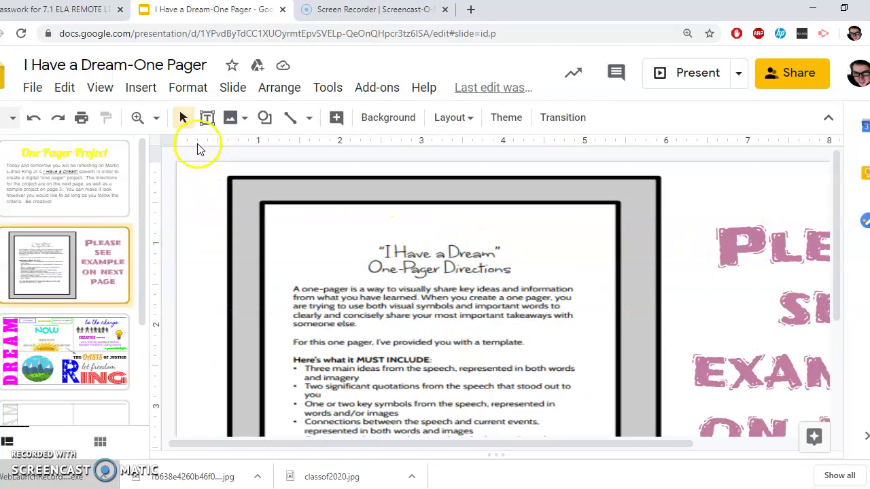
left_click(154, 118)
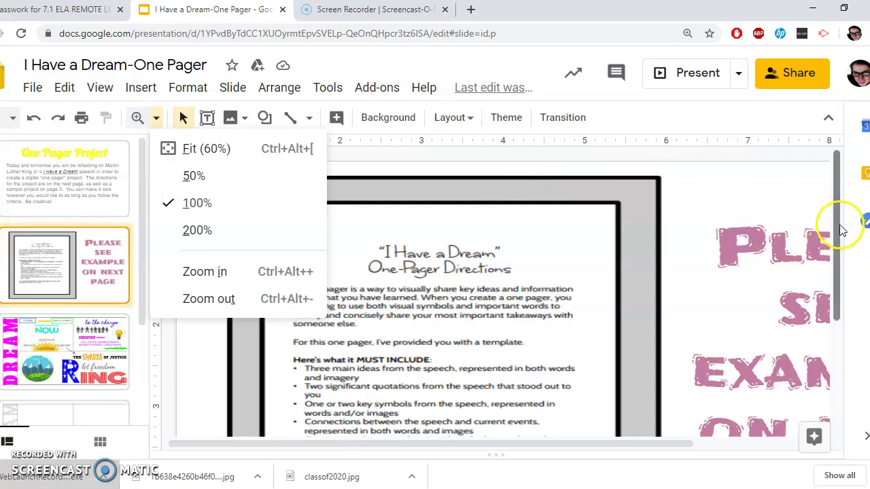
left_click_drag(840, 229, 845, 287)
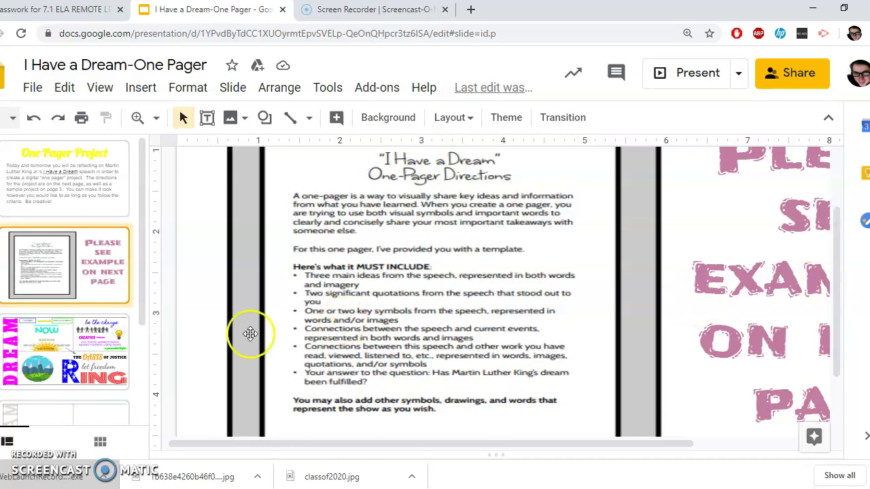
left_click_drag(833, 295, 832, 346)
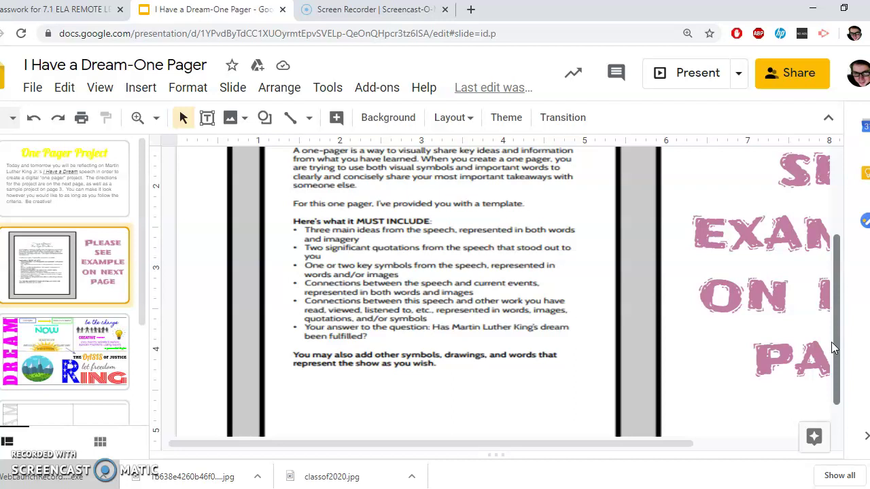
left_click(716, 322)
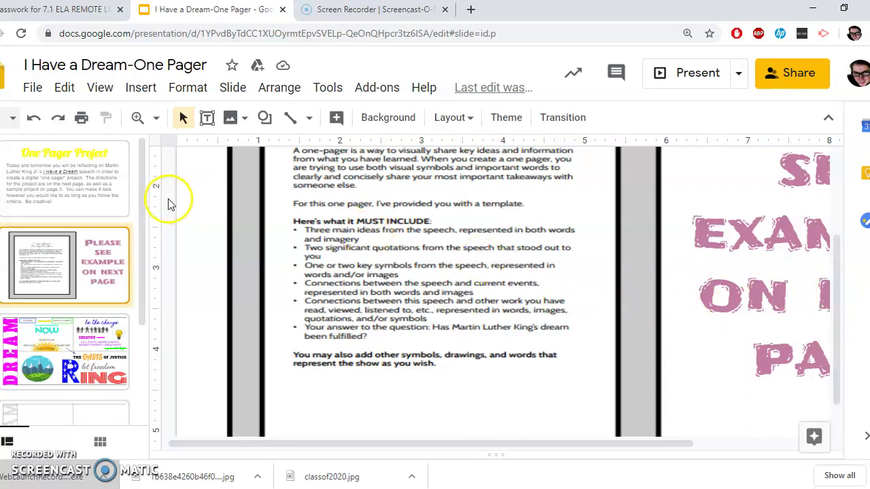
Step: Show the third slide, the sample DREAM collage, fitted whole in the window
left_click_drag(140, 195, 136, 251)
left_click(48, 272)
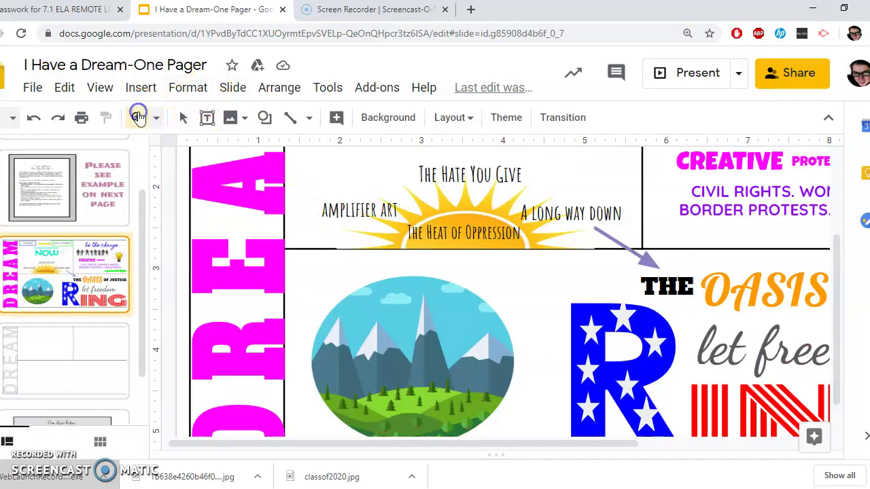
left_click(157, 117)
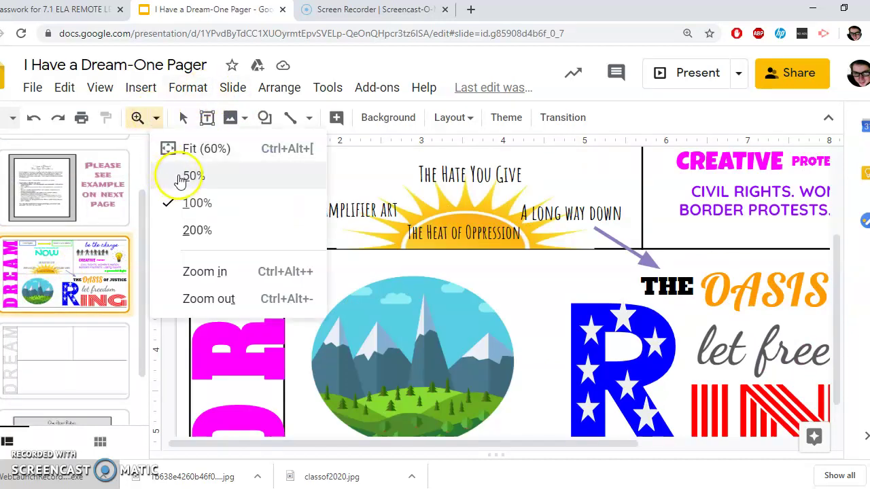
left_click(205, 149)
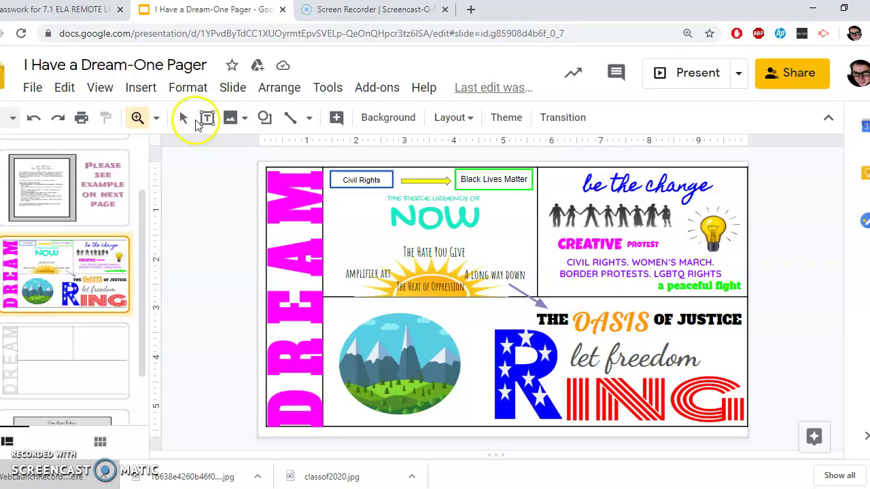
left_click(182, 117)
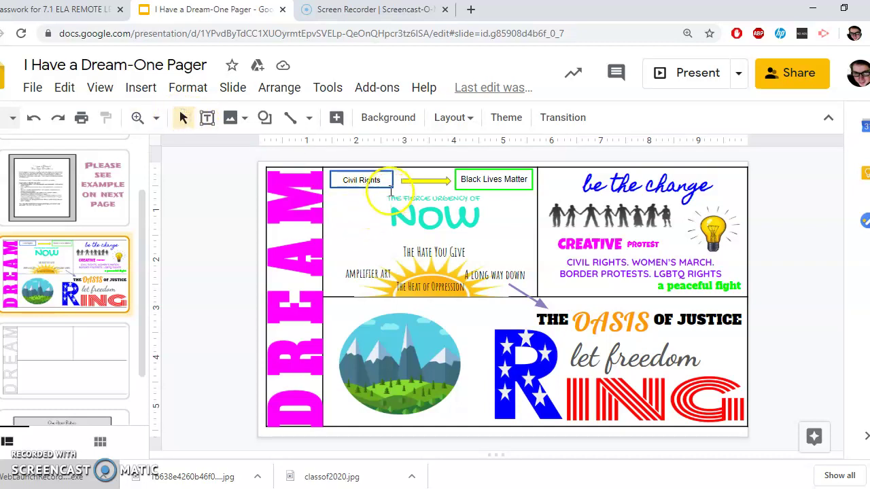
left_click(371, 181)
triple_click(372, 180)
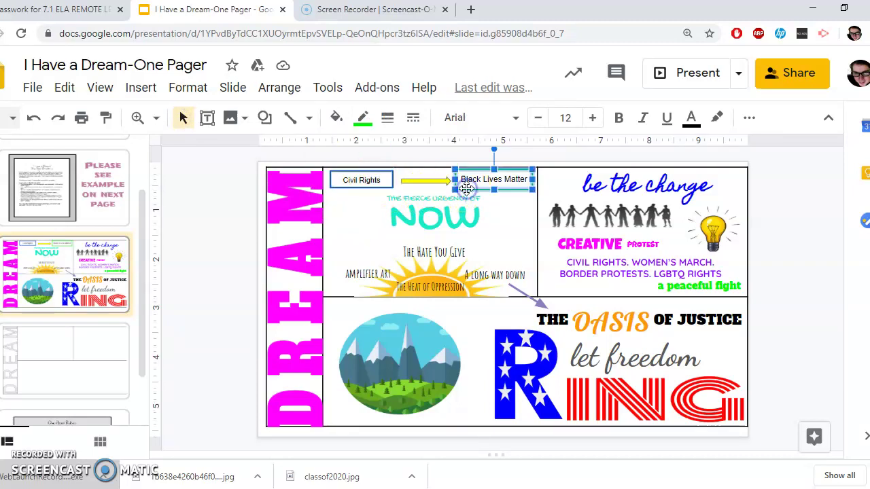
left_click(452, 216)
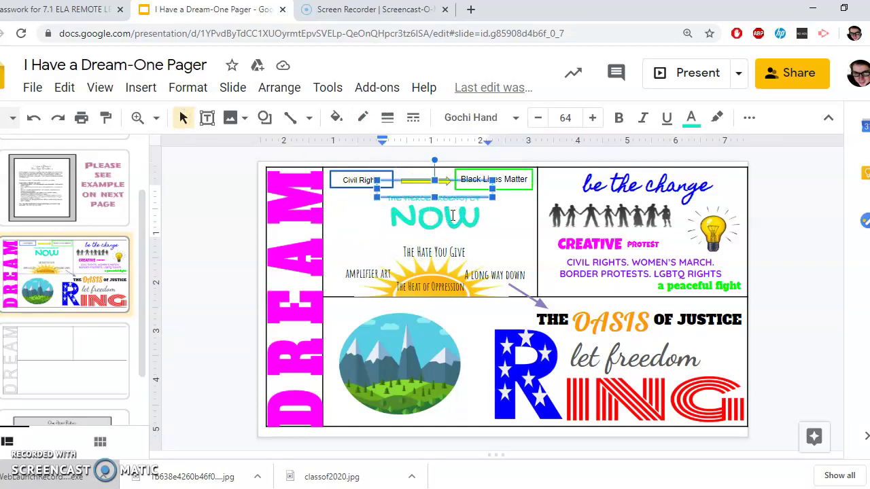
left_click(442, 255)
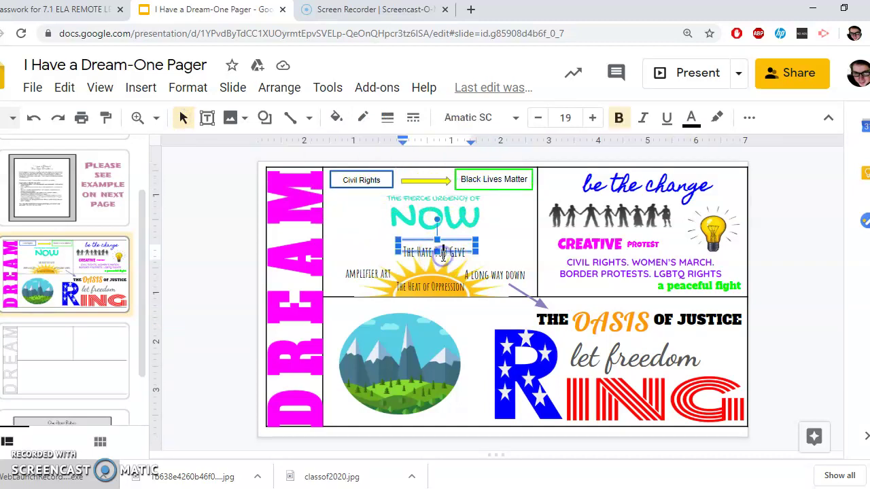
left_click(433, 286)
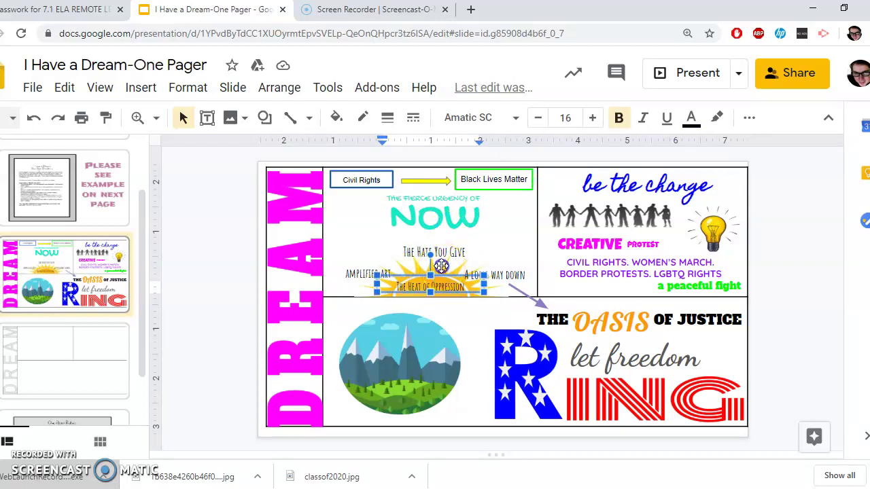
left_click(488, 307)
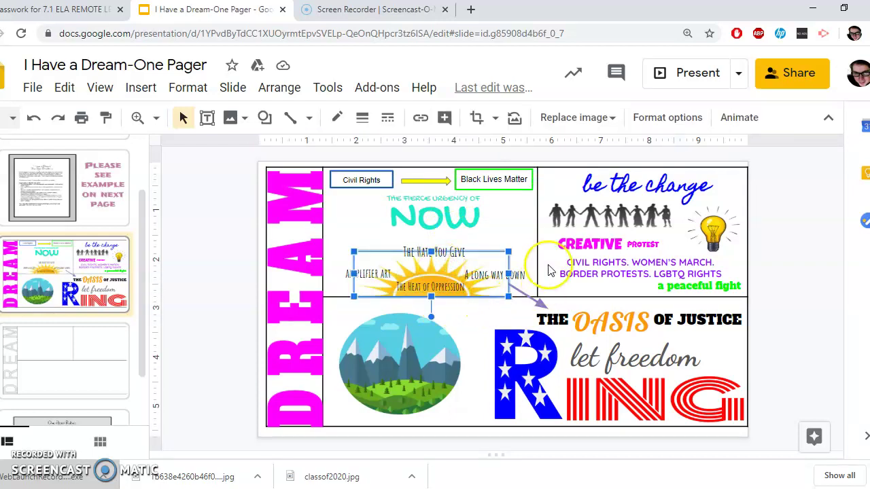
left_click(571, 229)
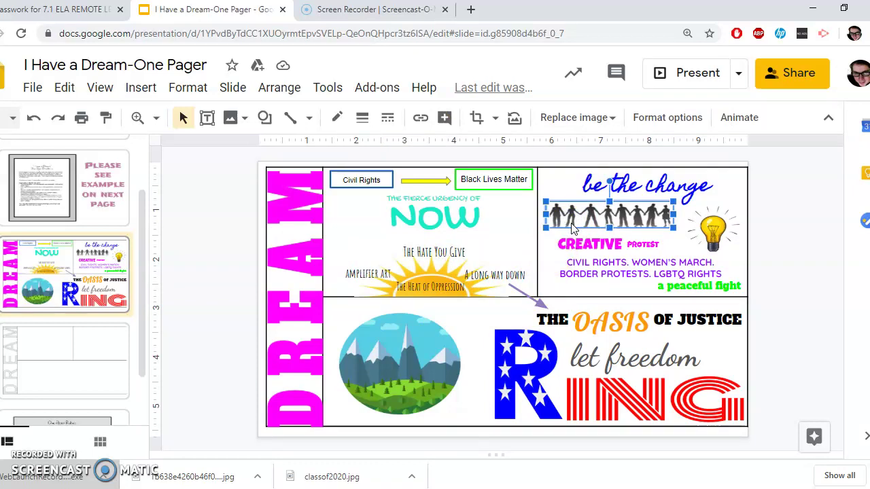
mouse_move(584, 216)
left_mouse_down()
mouse_move(535, 212)
mouse_move(593, 221)
left_mouse_up()
left_click(537, 204)
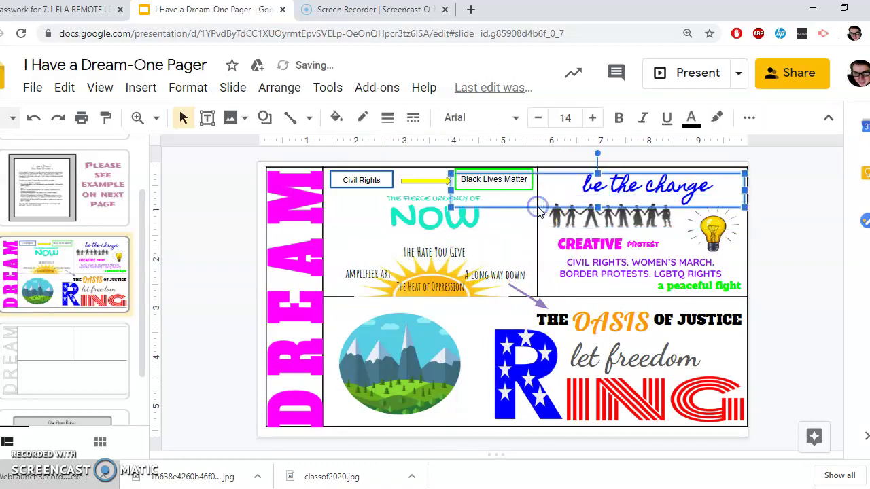
left_click(585, 248)
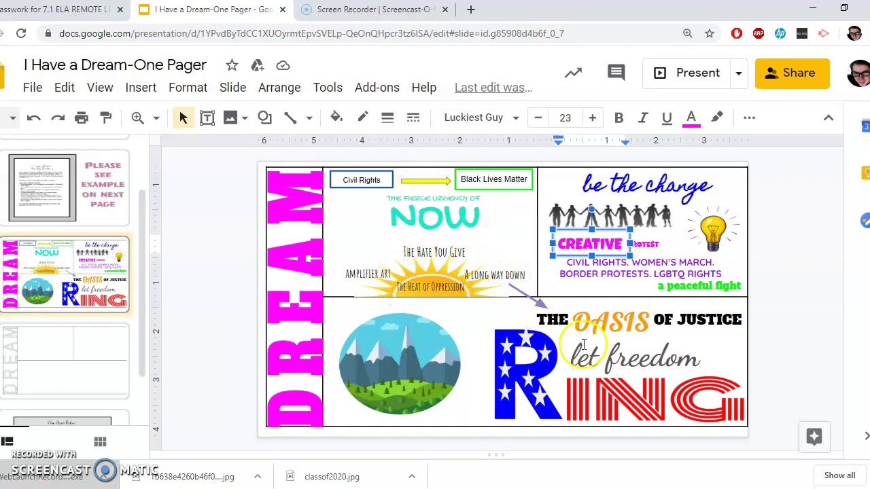
left_click(655, 271)
double_click(609, 273)
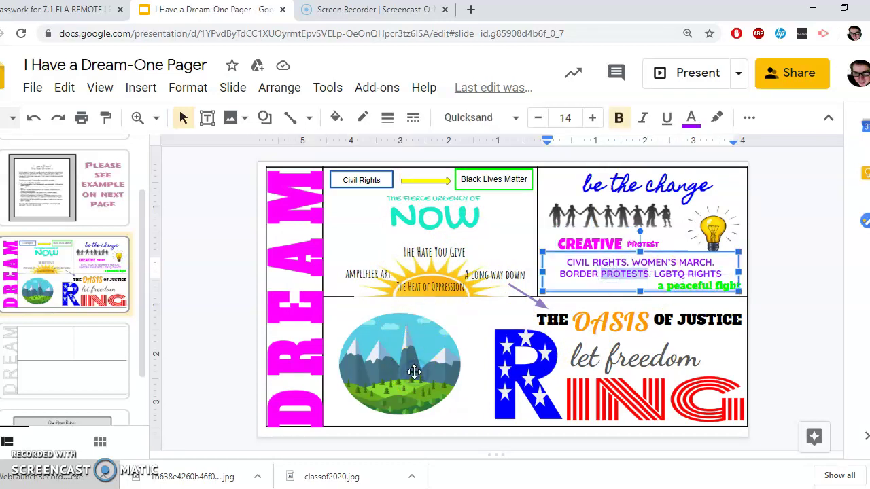
left_click(415, 375)
left_click_drag(415, 378, 326, 331)
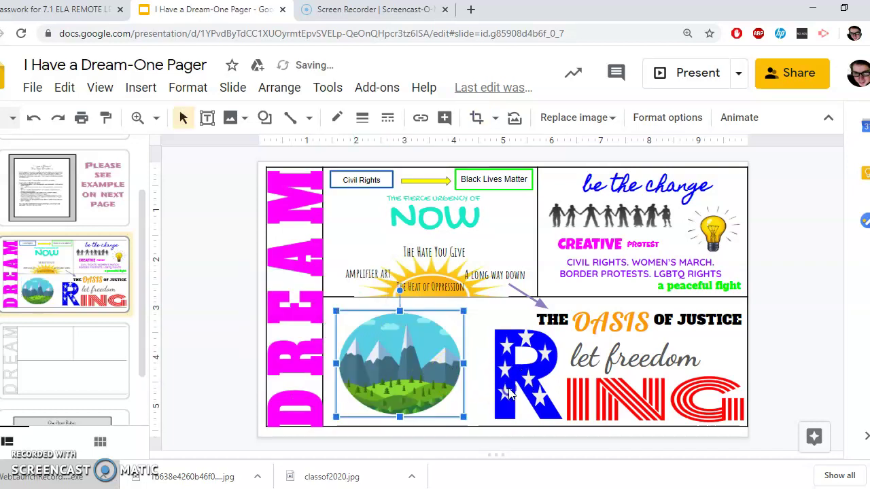
key("Return")
left_click(509, 382)
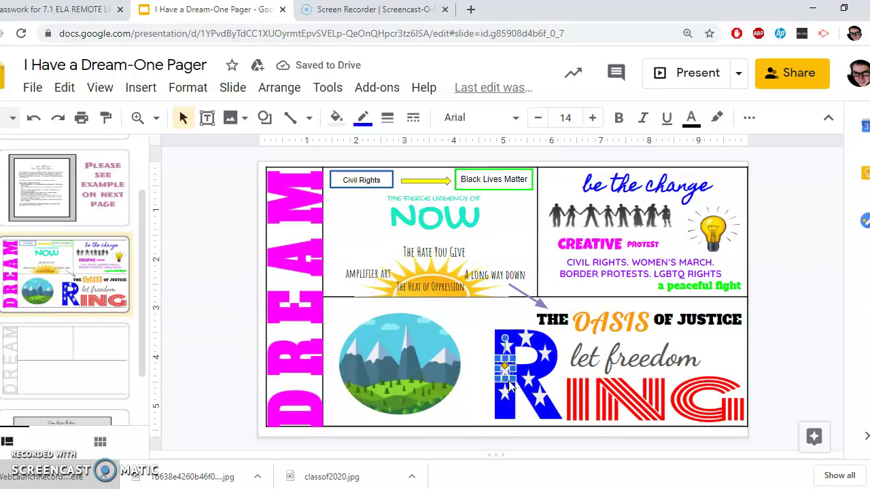
left_click(545, 337)
left_click_drag(546, 338, 517, 335)
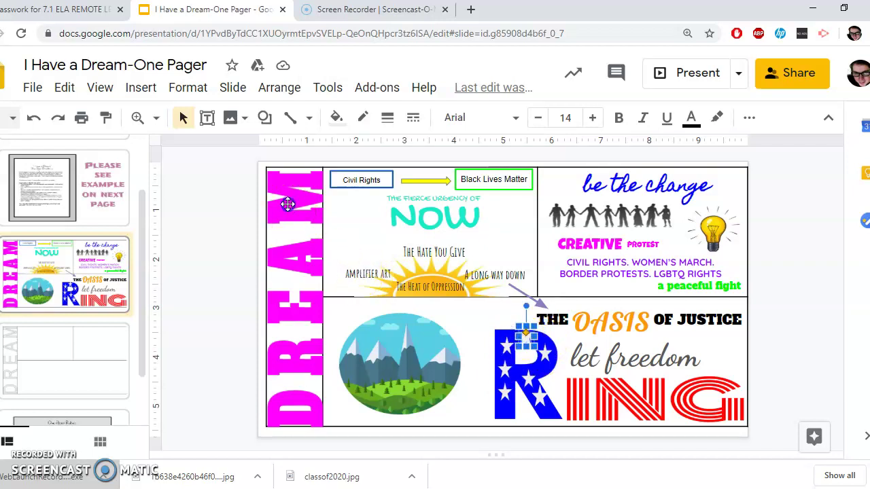
left_click(288, 204)
left_click(289, 221)
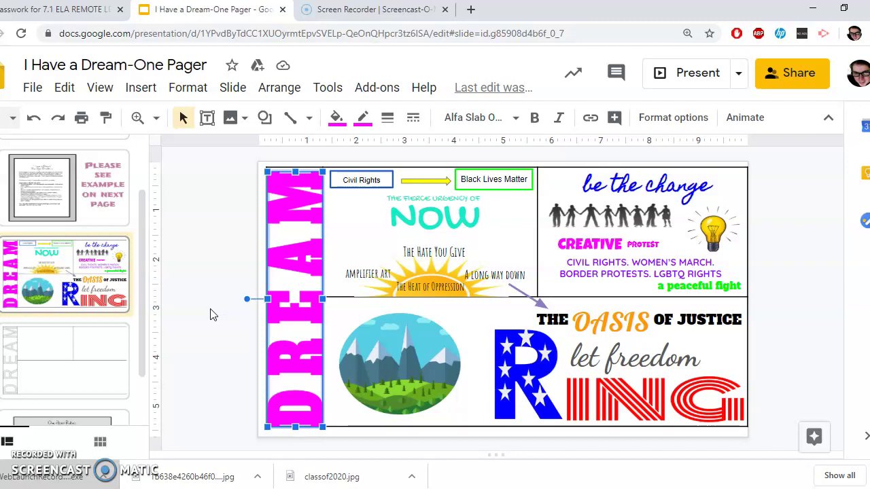
left_click_drag(143, 271, 134, 305)
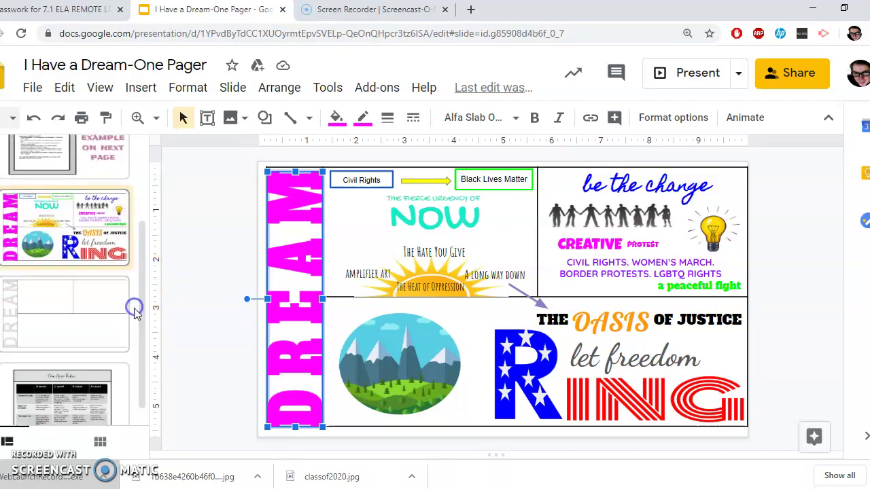
Step: Open the blank DREAM template slide and select its outlined DREAM lettering image
left_click(35, 313)
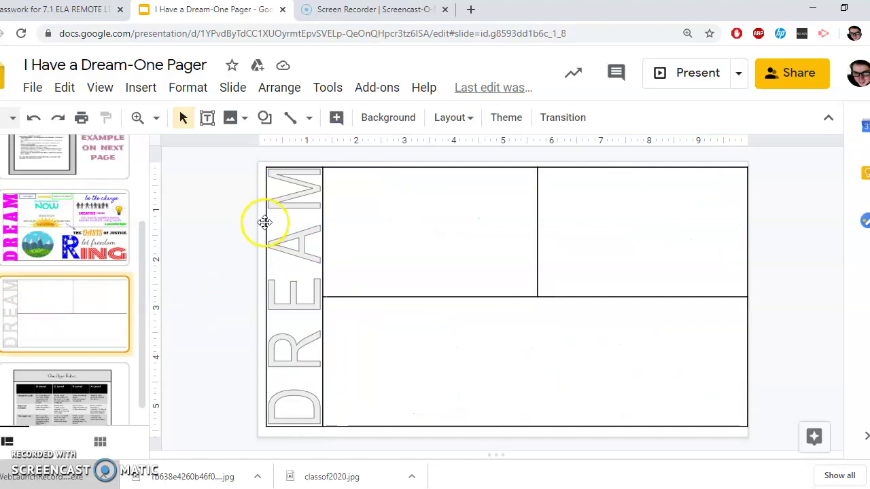
left_click(284, 203)
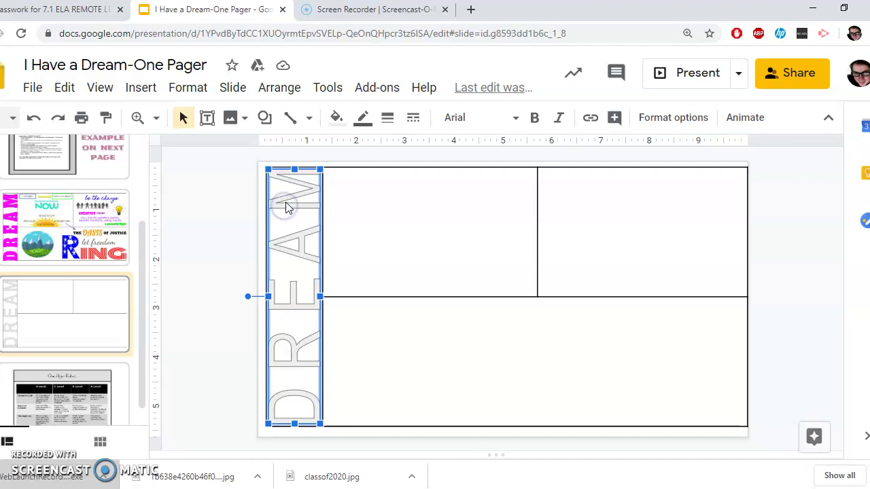
key("ctrl+alt+y")
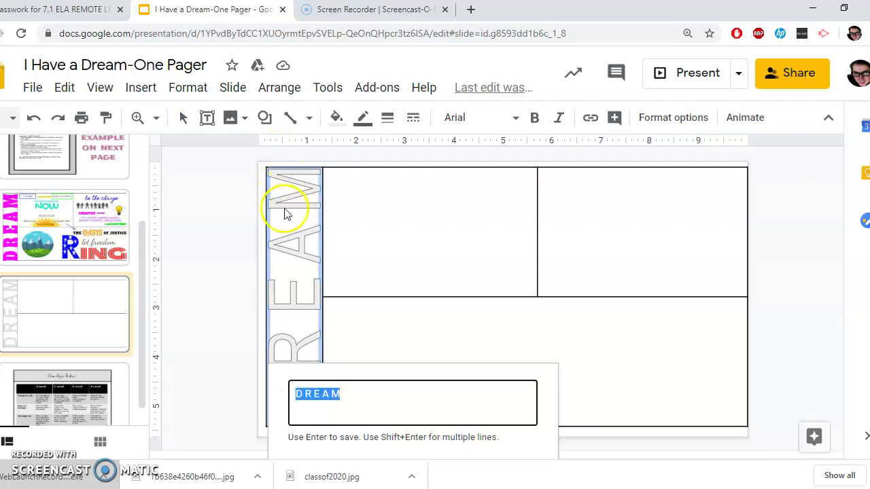
key("Return")
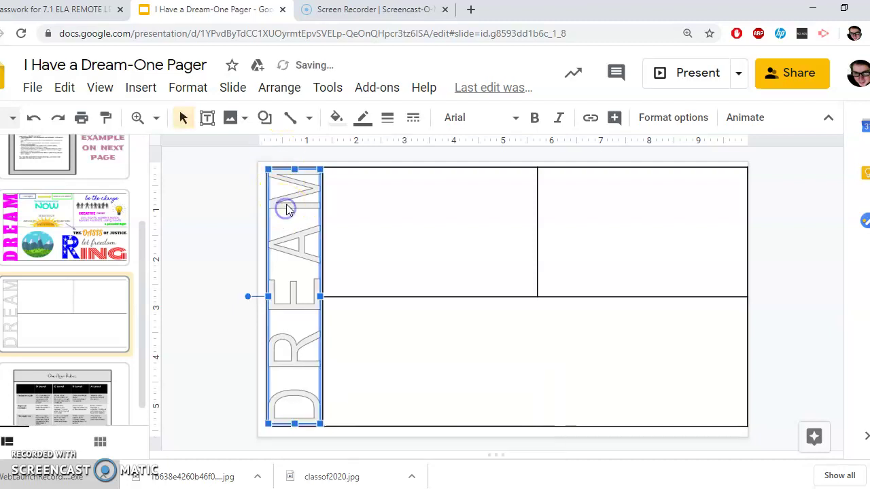
Step: Try a red border and green fill on the DREAM lettering, undo both, then go to Classroom
left_click(365, 124)
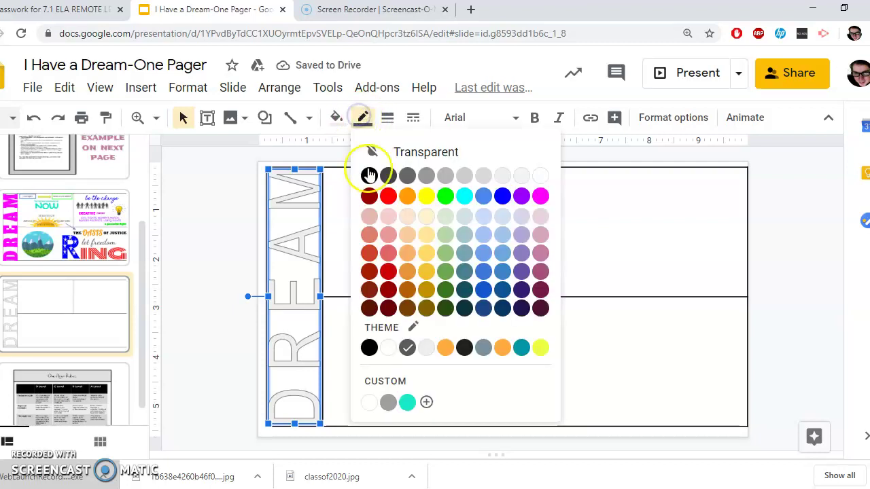
left_click(384, 195)
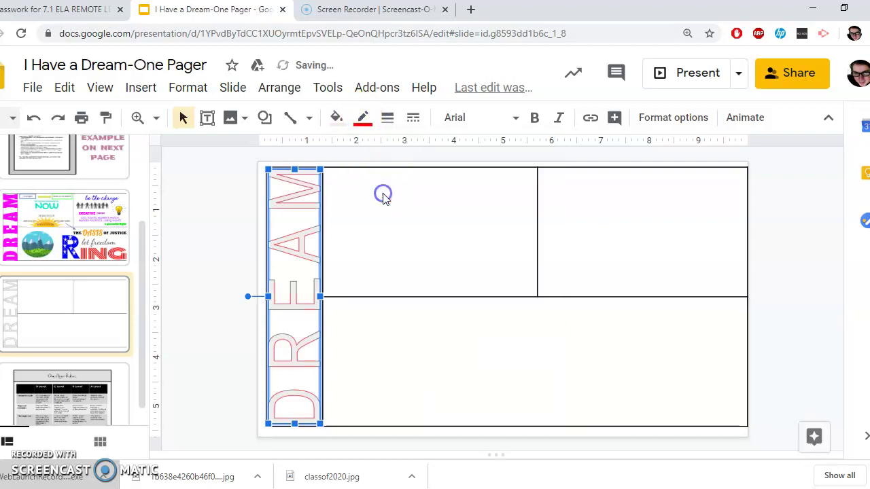
left_click(335, 115)
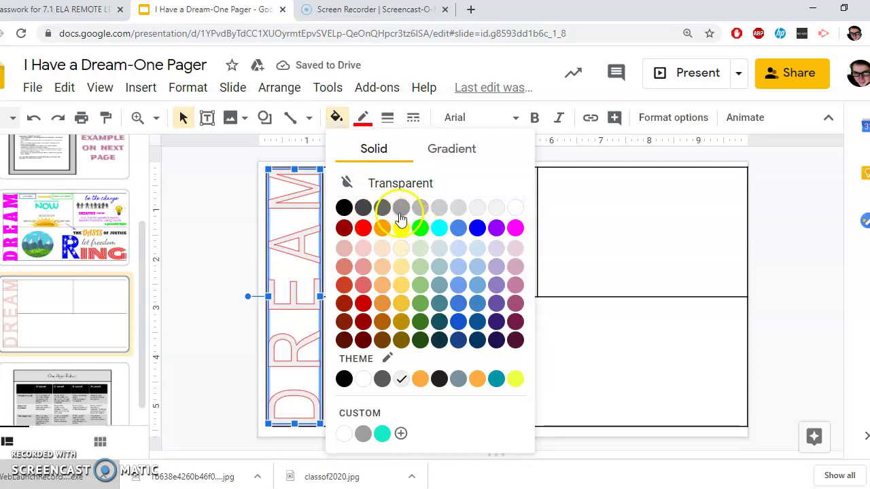
left_click(417, 229)
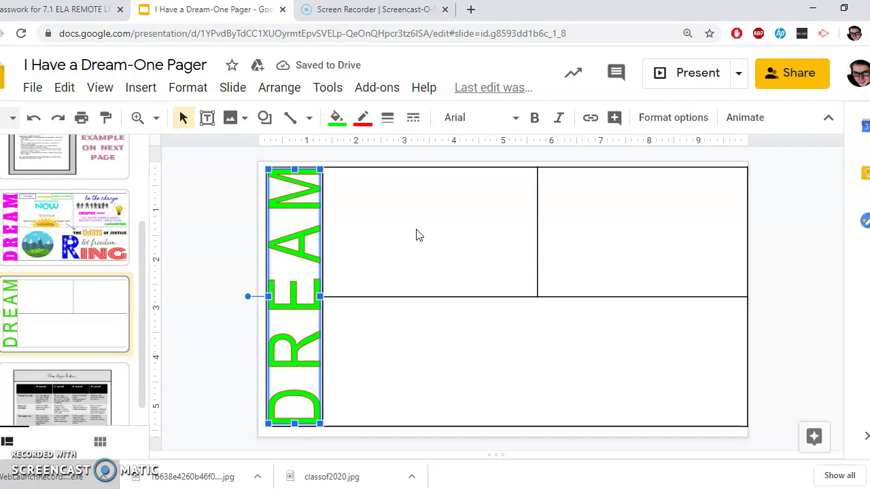
key("ctrl+z")
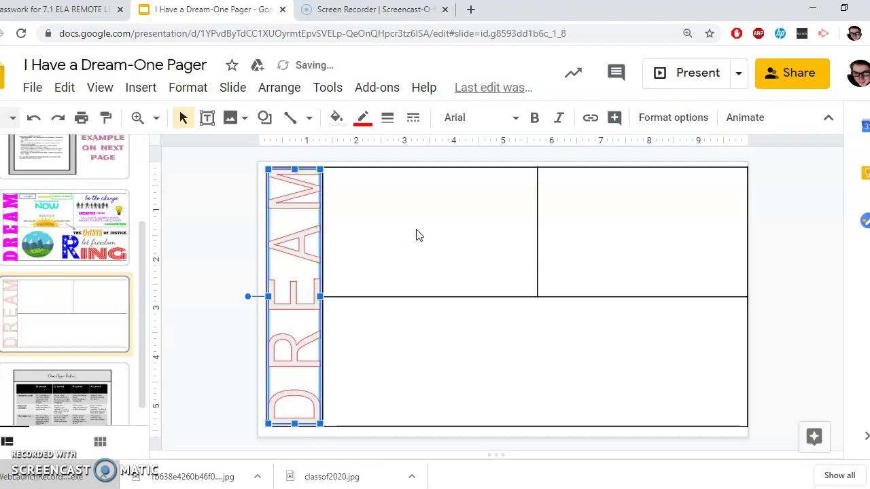
key("ctrl+z")
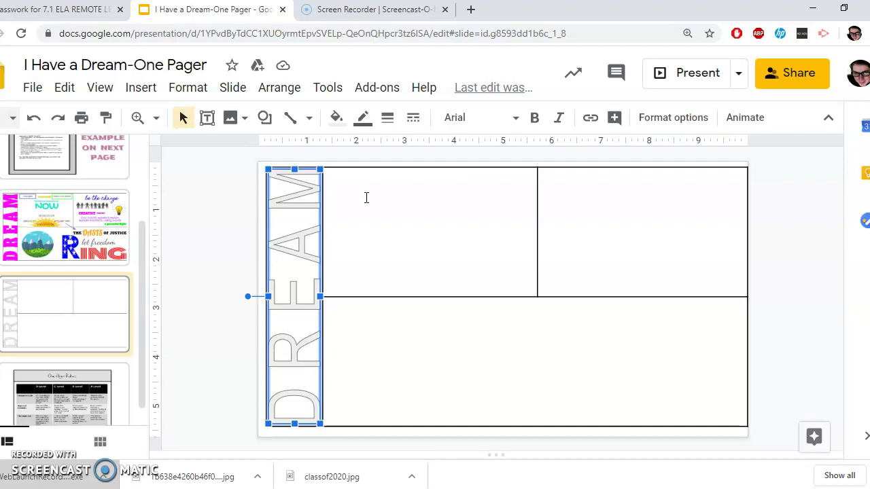
left_click(93, 10)
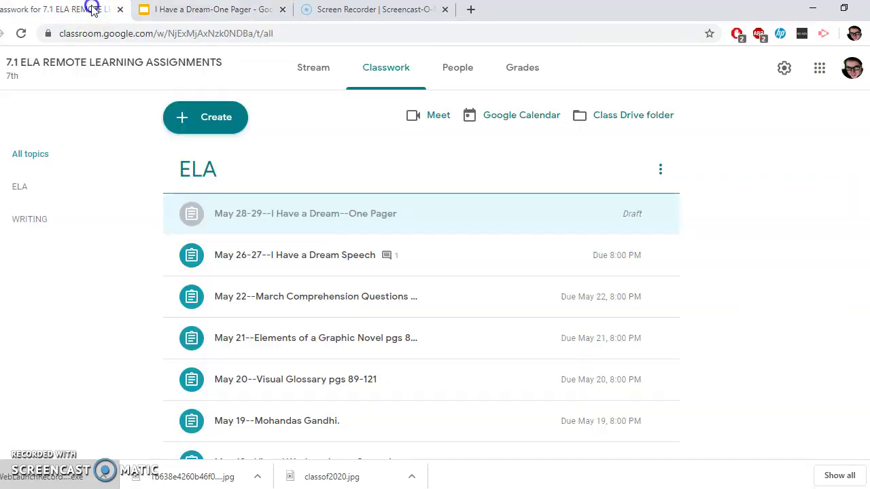
Step: Expand the draft 'May 28-29--I Have a Dream--One Pager' assignment to its attachment, then return to Slides
left_click(487, 223)
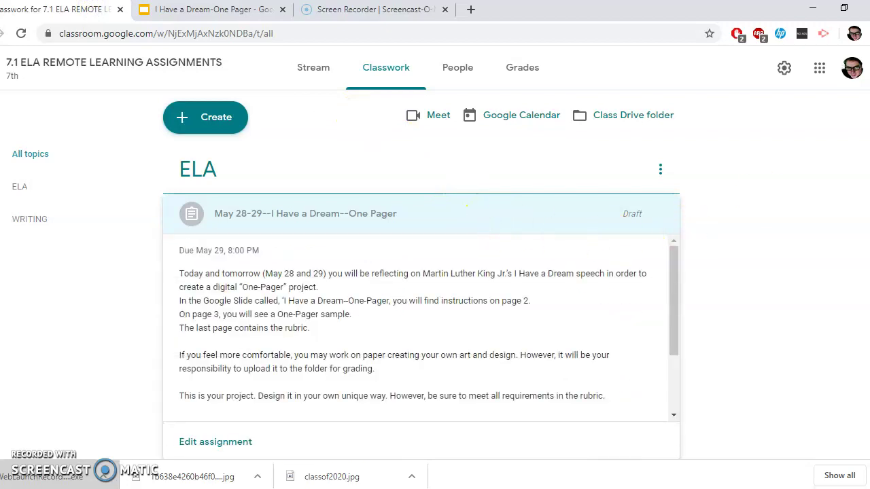
scroll(833, 206, "down", 1)
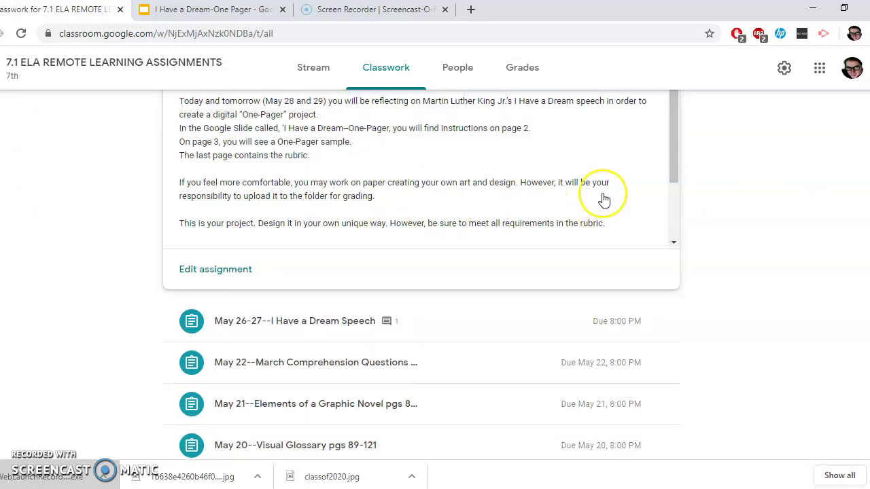
left_click_drag(673, 167, 668, 233)
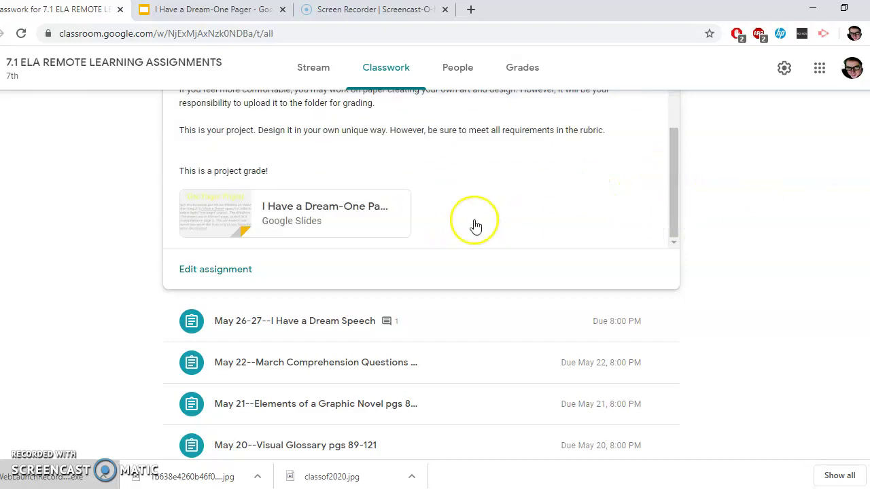
left_click(330, 8)
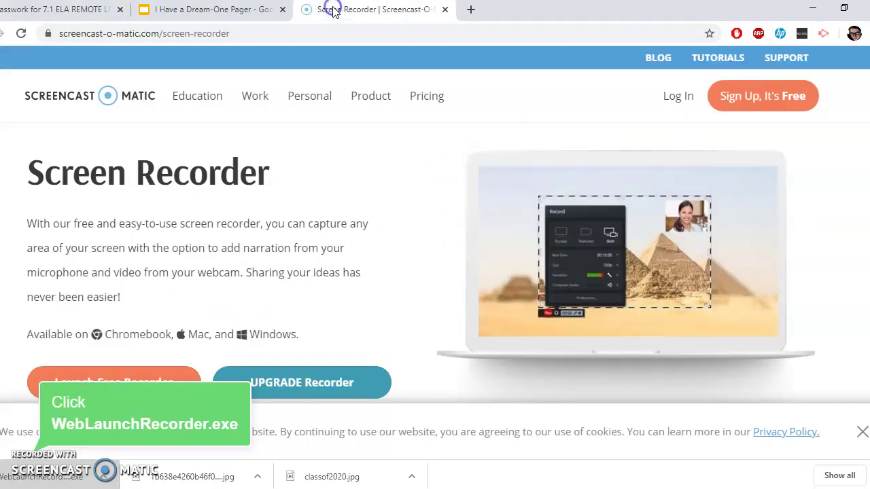
left_click(241, 15)
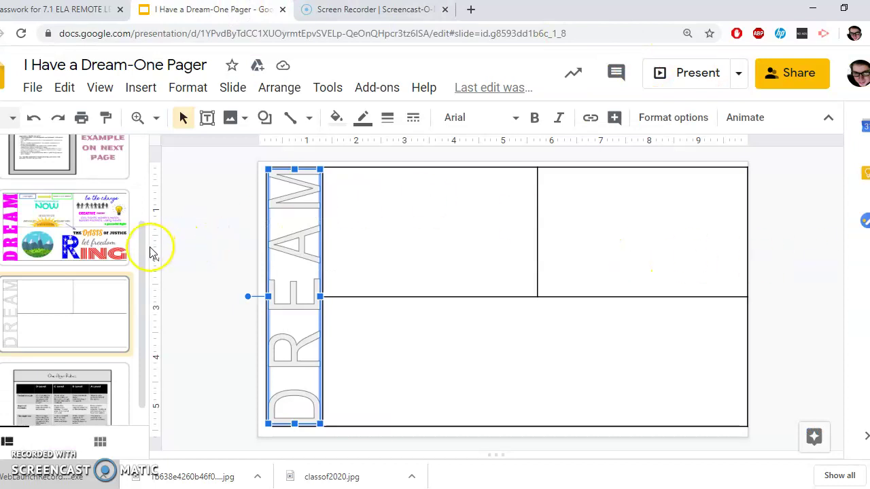
Step: Show the One Pager Project intro slide, then the One-Pager Directions slide
left_click_drag(140, 250, 141, 161)
left_click(78, 189)
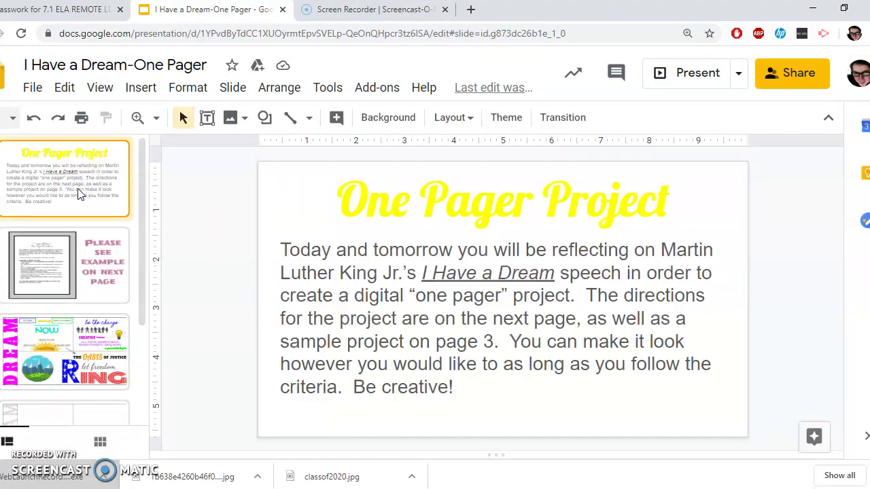
left_click_drag(142, 217, 140, 235)
left_click(49, 243)
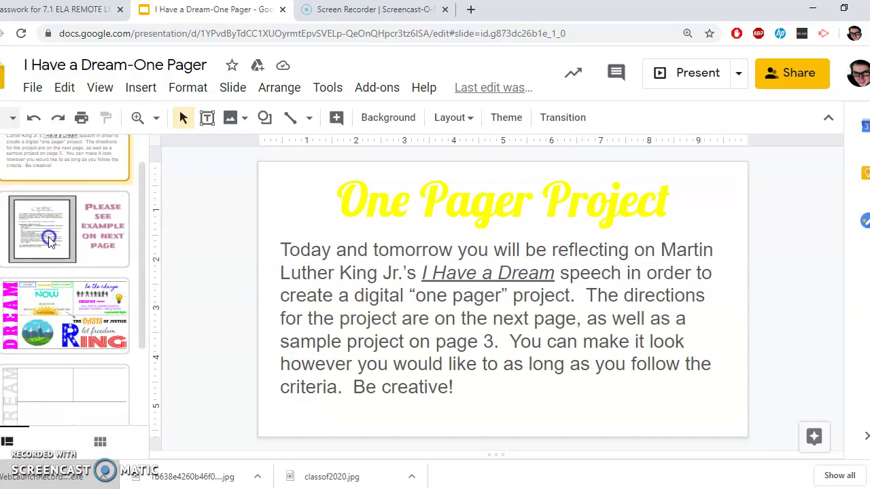
Step: Zoom the directions slide to 100%, fit it back, and reselect the Select tool
left_click(141, 116)
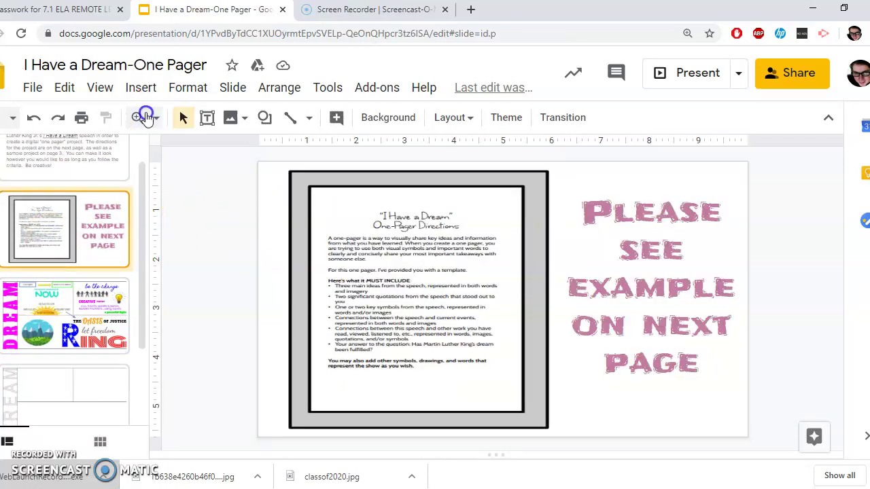
left_click(157, 118)
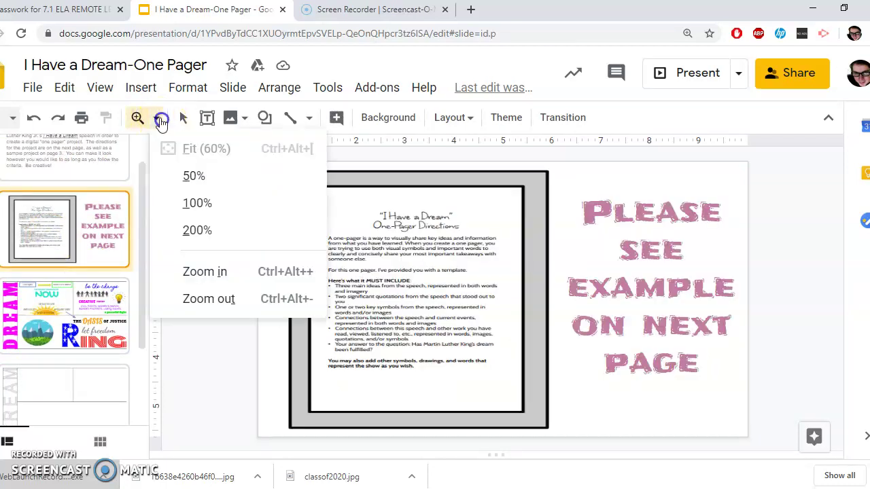
left_click(204, 203)
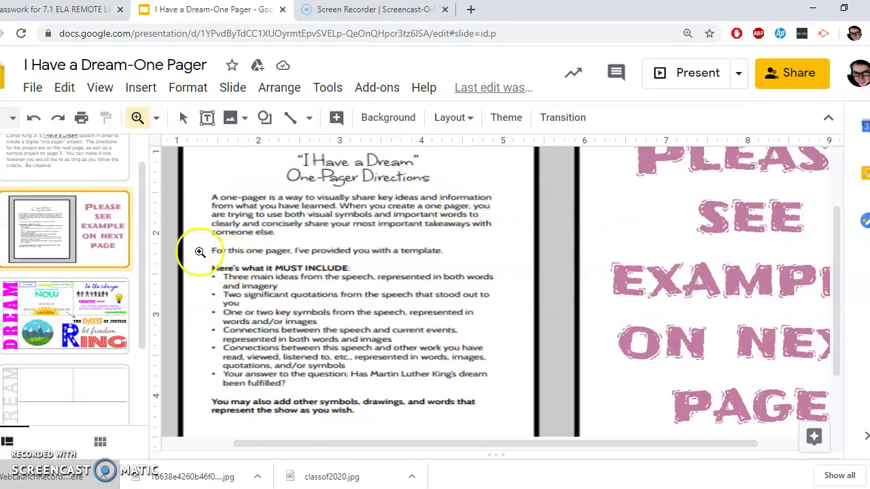
left_click_drag(141, 226, 141, 252)
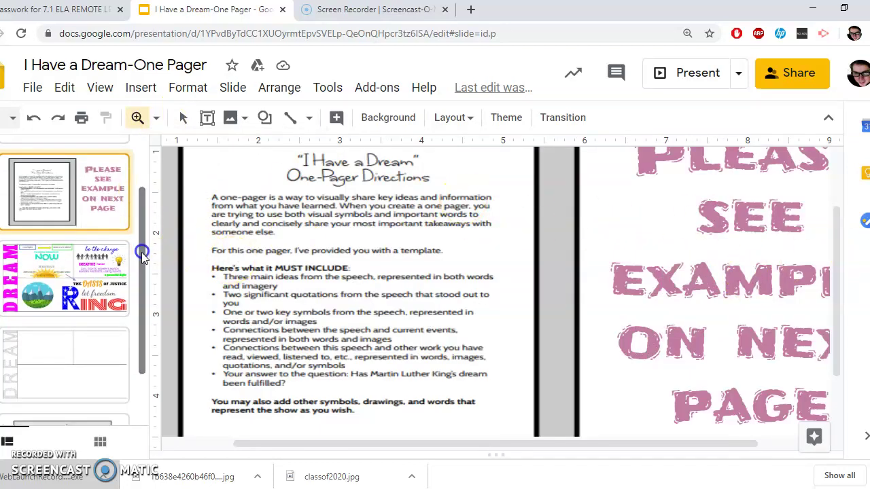
left_click(155, 120)
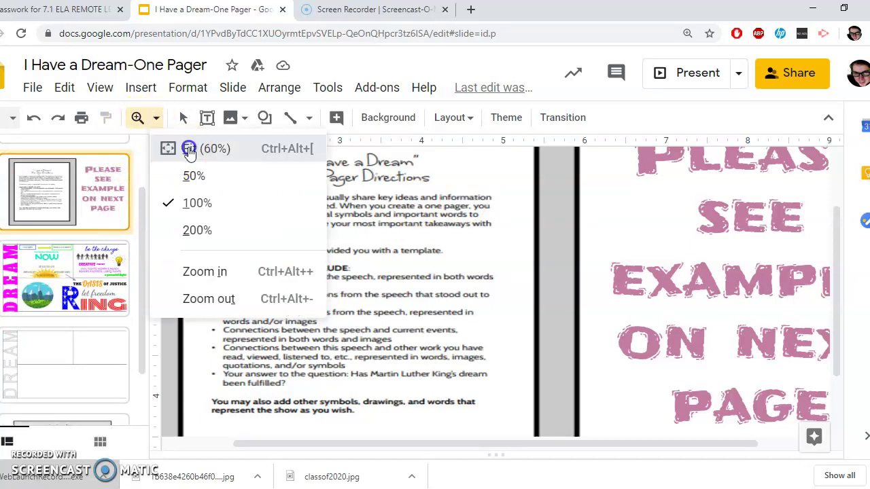
left_click(178, 149)
left_click(184, 117)
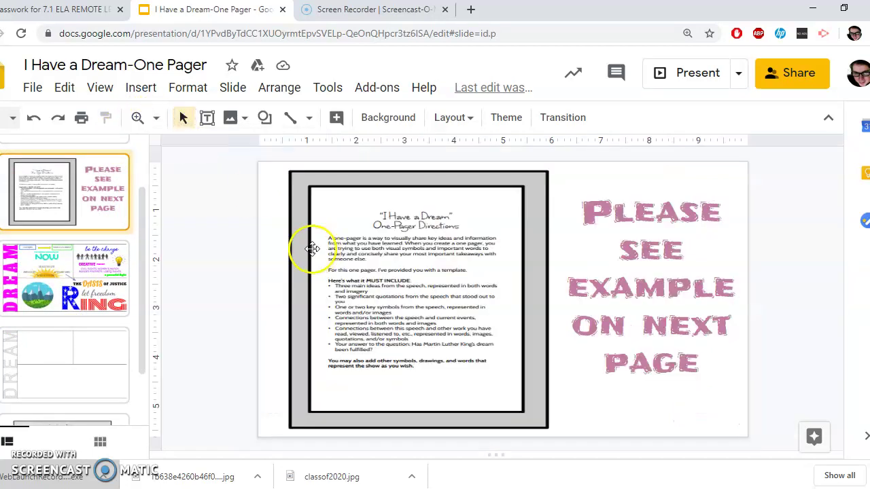
Step: Pass through the sample and blank DREAM template slides to the One-Pager Rubric
left_click(119, 280)
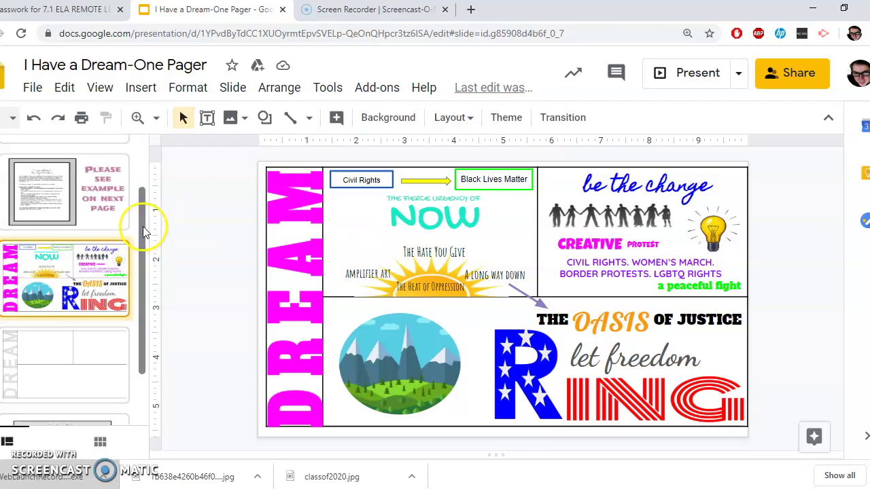
left_click_drag(142, 227, 142, 292)
left_click(93, 278)
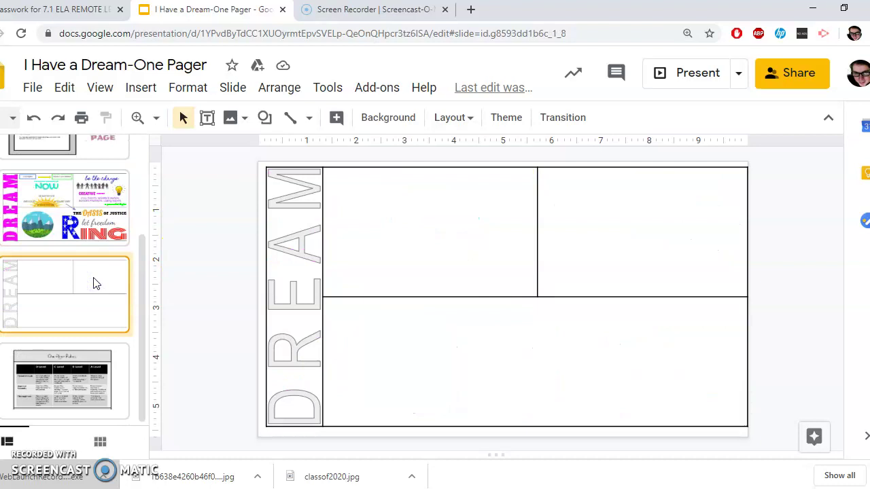
left_click(90, 360)
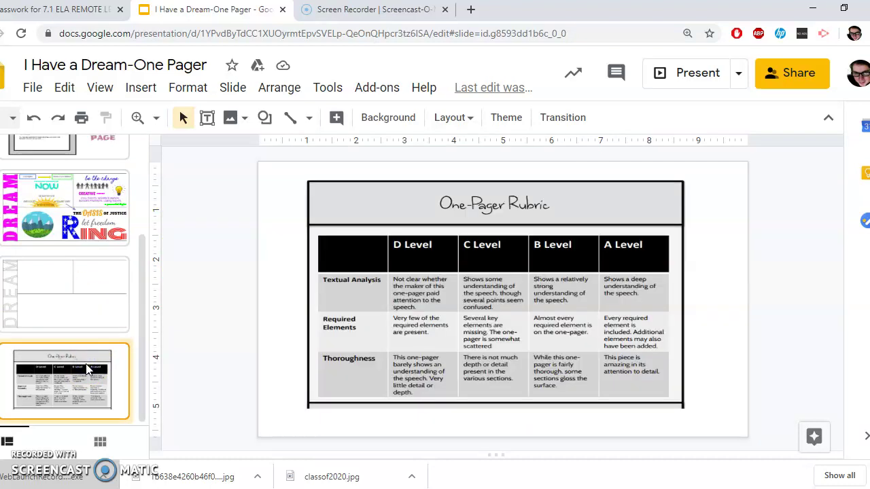